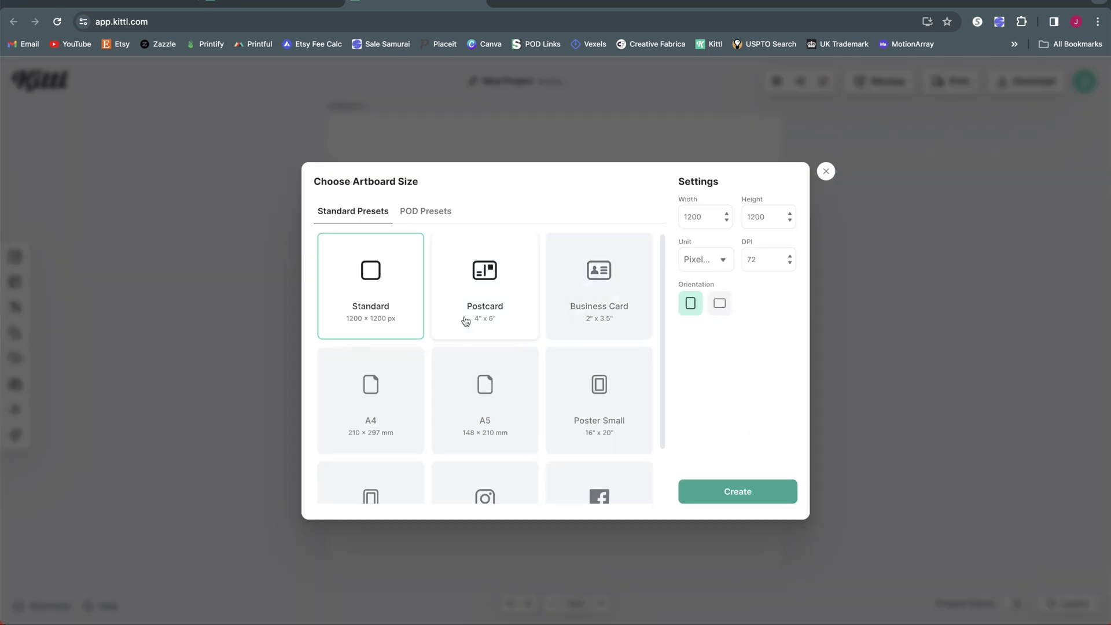
# Create a project at the Merch by Amazon T-Shirt preset (4500 × 5400 px) and zoom out to 10%.
pyautogui.click(435, 213)
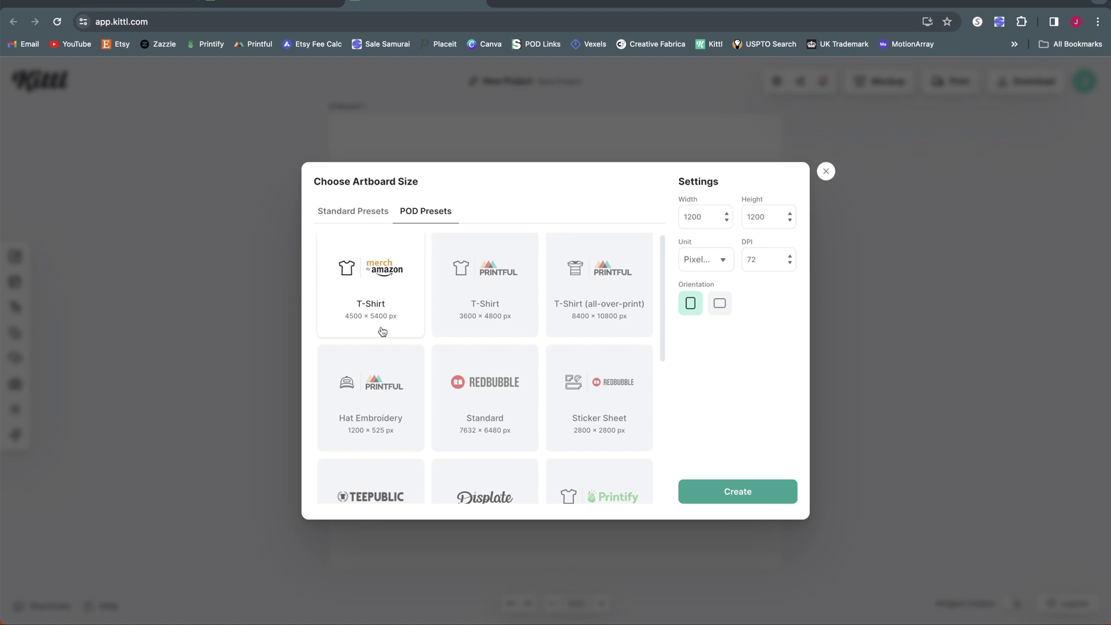
pyautogui.click(382, 301)
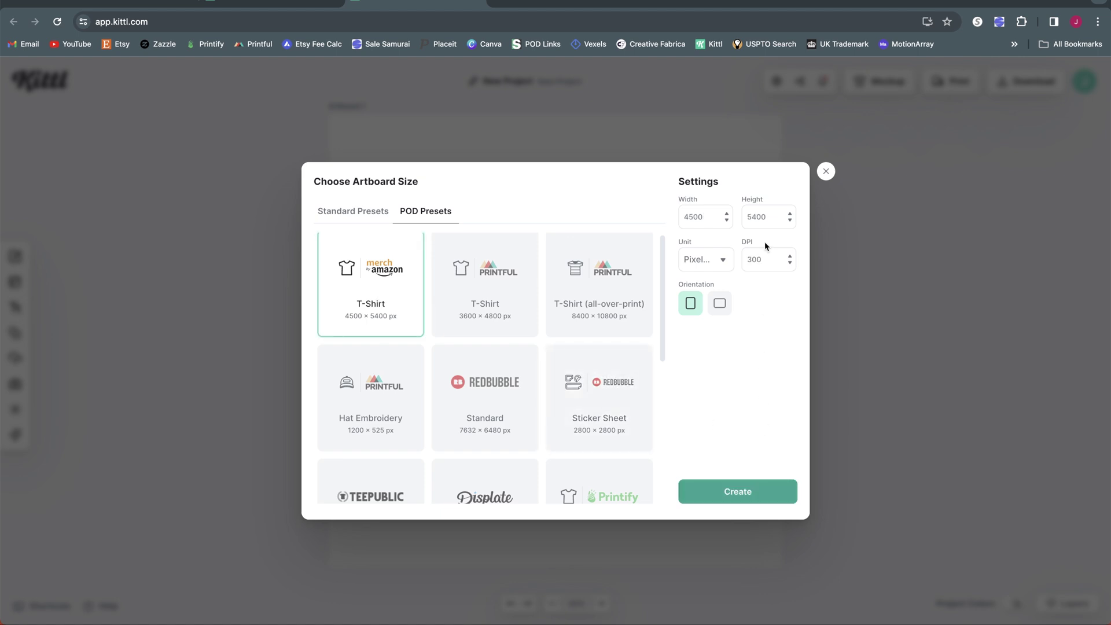
pyautogui.click(748, 492)
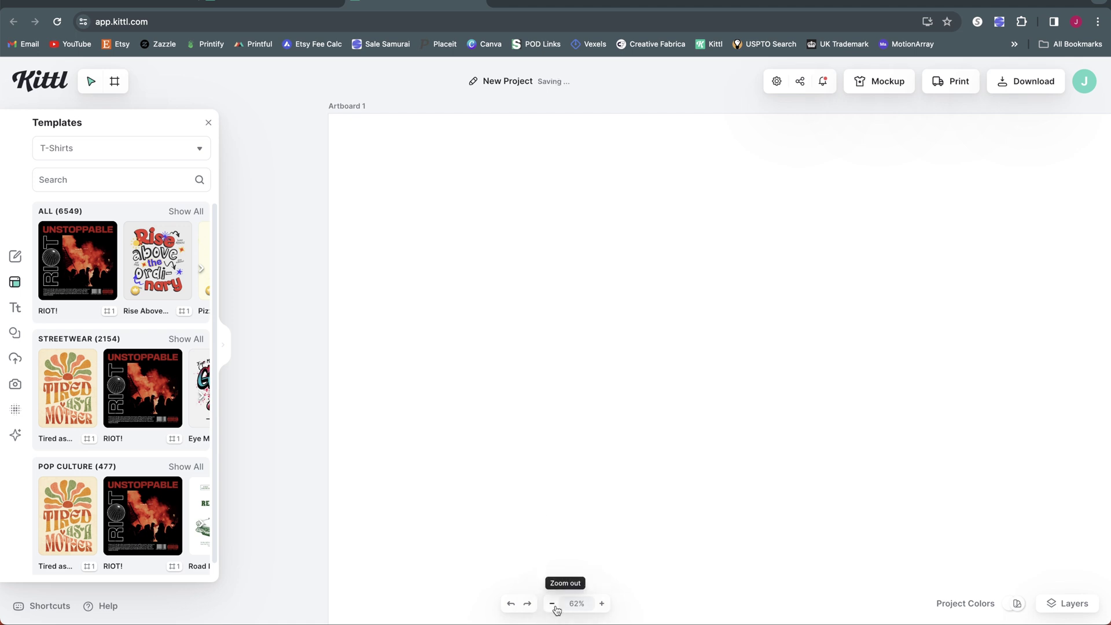
pyautogui.click(552, 604)
pyautogui.scroll(-5, 764, 469)
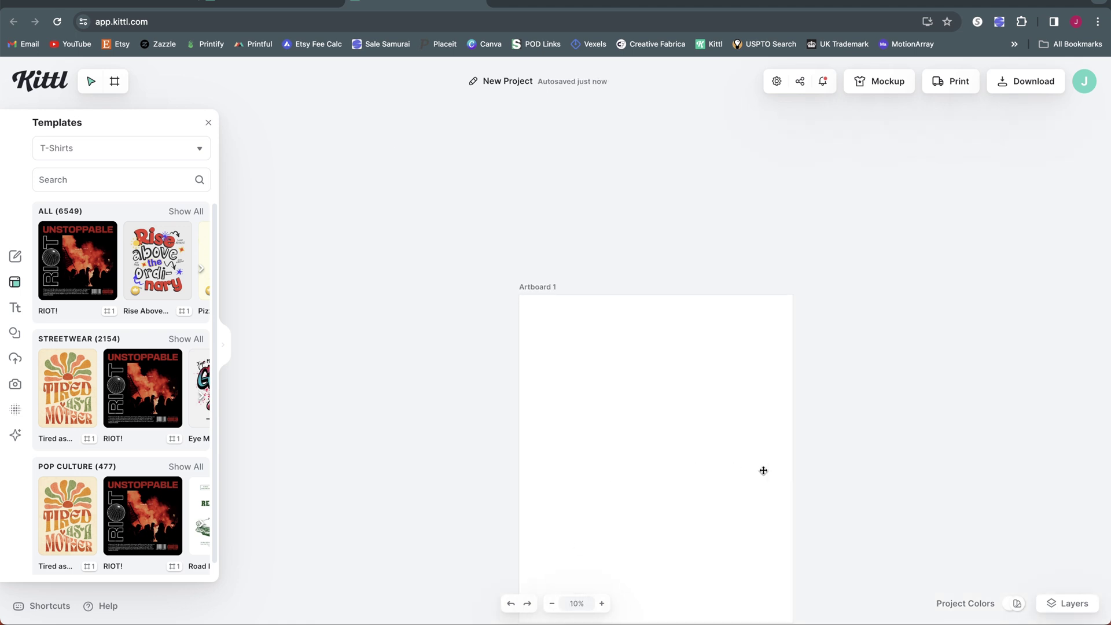
pyautogui.scroll(4, 800, 341)
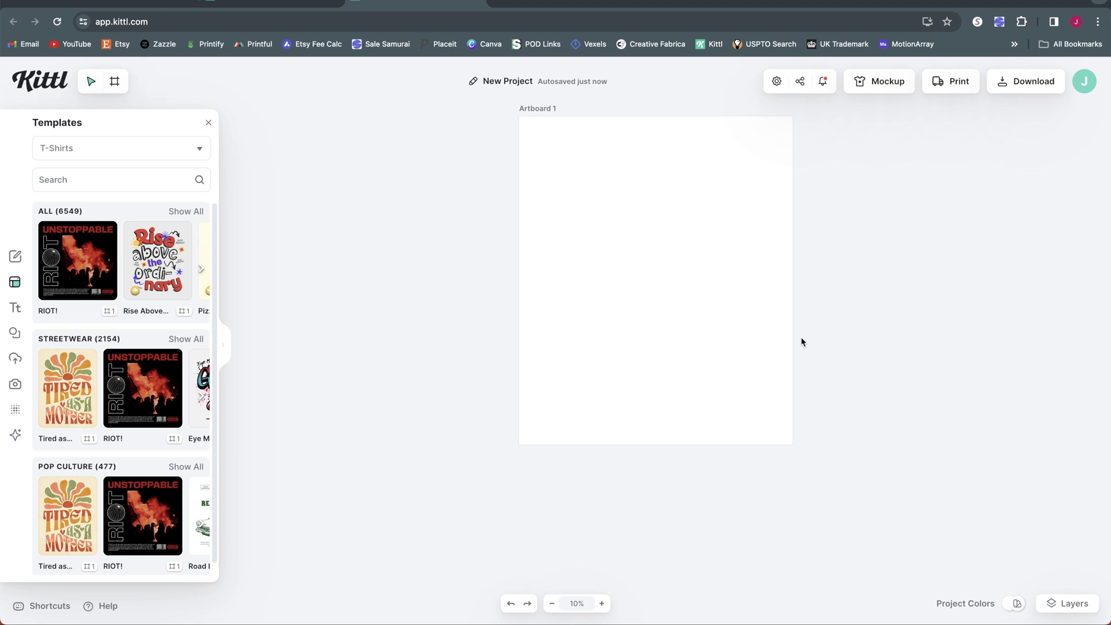
pyautogui.hscroll(3, 490, 200)
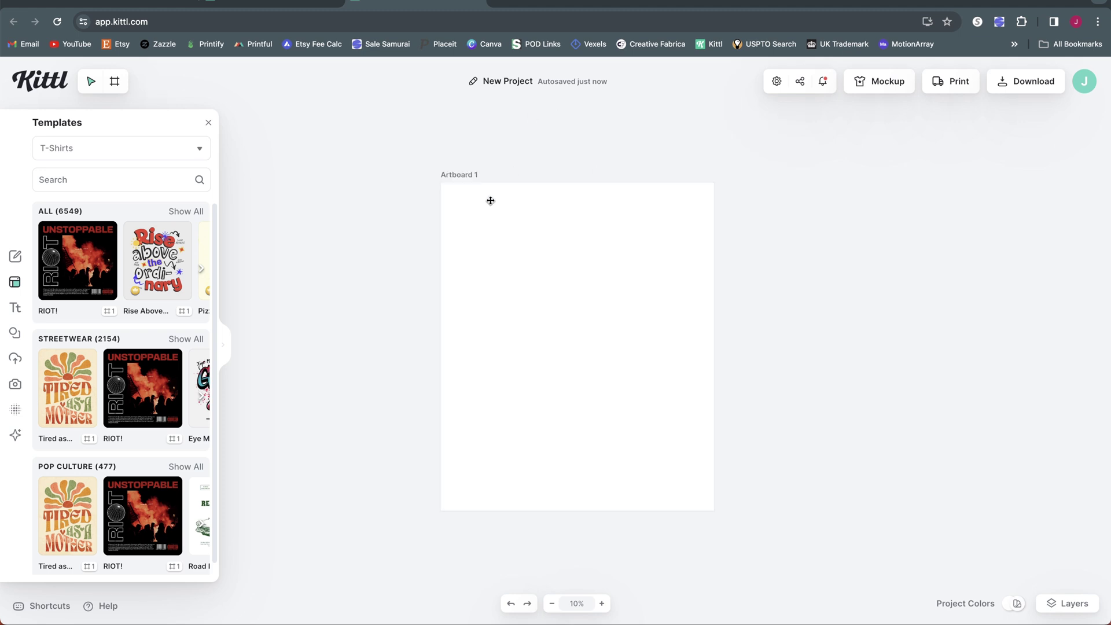
# Move Artboard 1 into place on the canvas and rename it T-Shirt.
pyautogui.click(488, 198)
pyautogui.moveTo(556, 265); pyautogui.dragTo(522, 245)
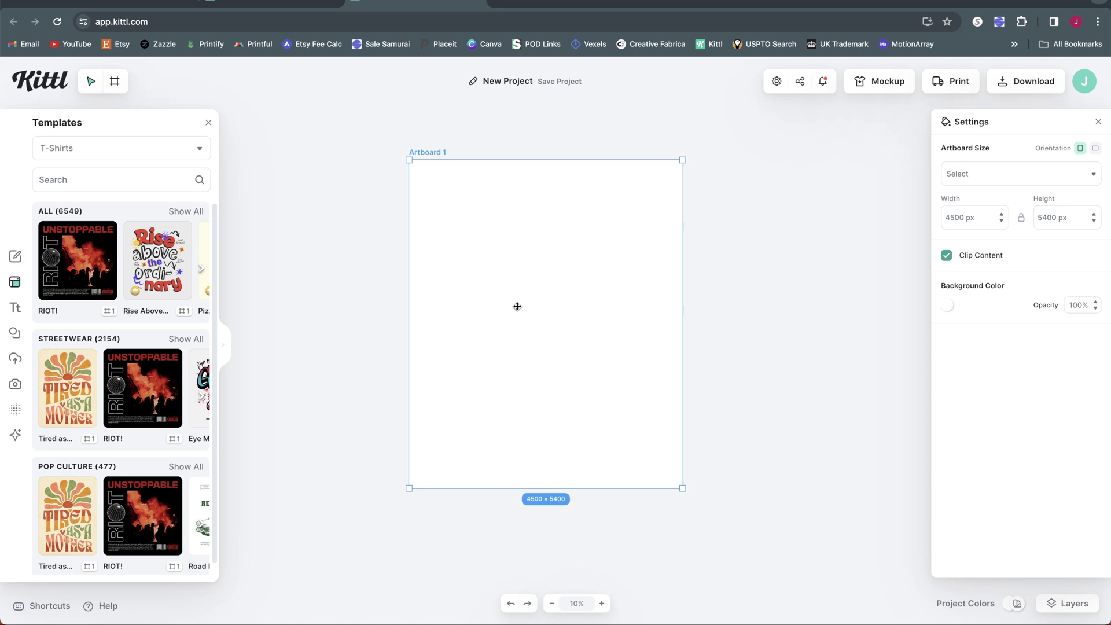
pyautogui.click(481, 142)
pyautogui.click(424, 153)
pyautogui.moveTo(452, 179); pyautogui.dragTo(656, 173)
pyautogui.moveTo(757, 198); pyautogui.dragTo(409, 161)
pyautogui.moveTo(471, 179); pyautogui.dragTo(446, 179)
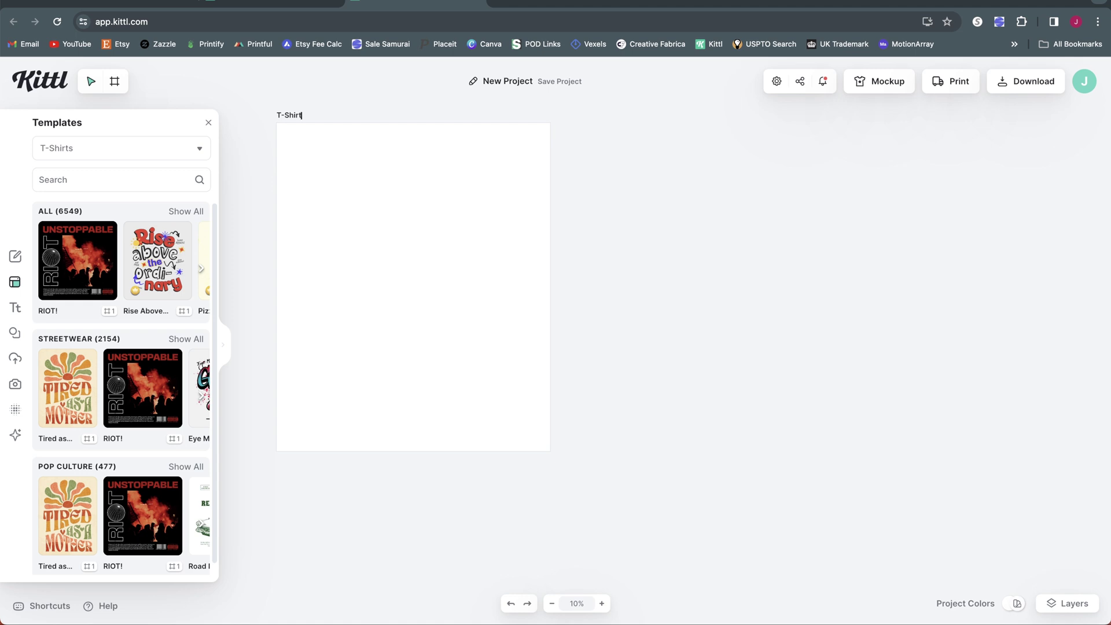
pyautogui.press('Return')
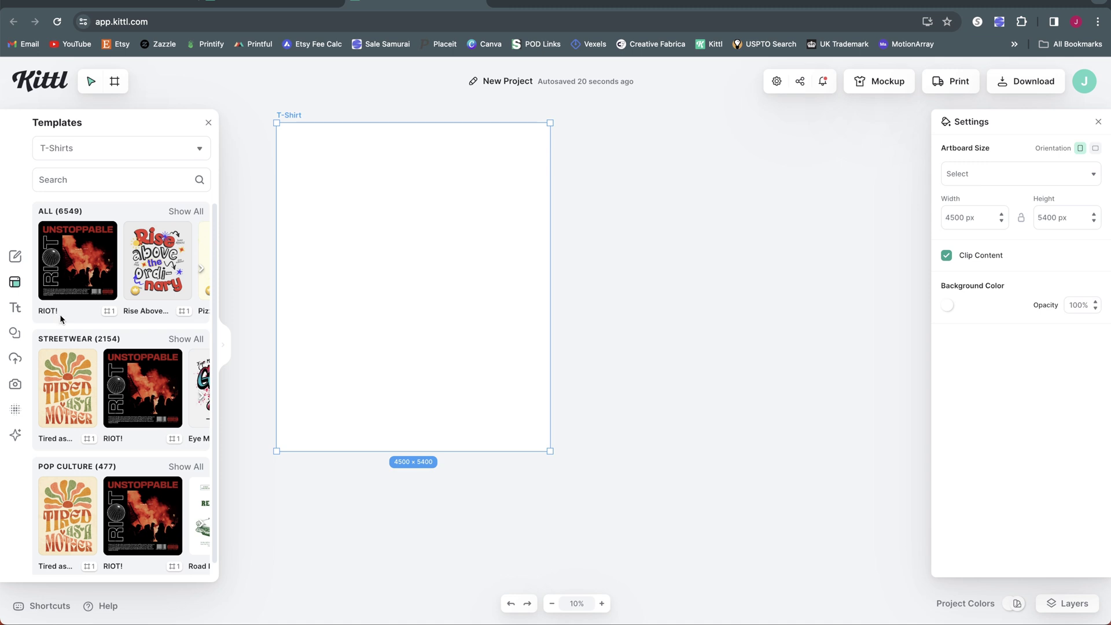
# Open Kittl AI and start writing a prompt for the diploma mascot image.
pyautogui.click(15, 435)
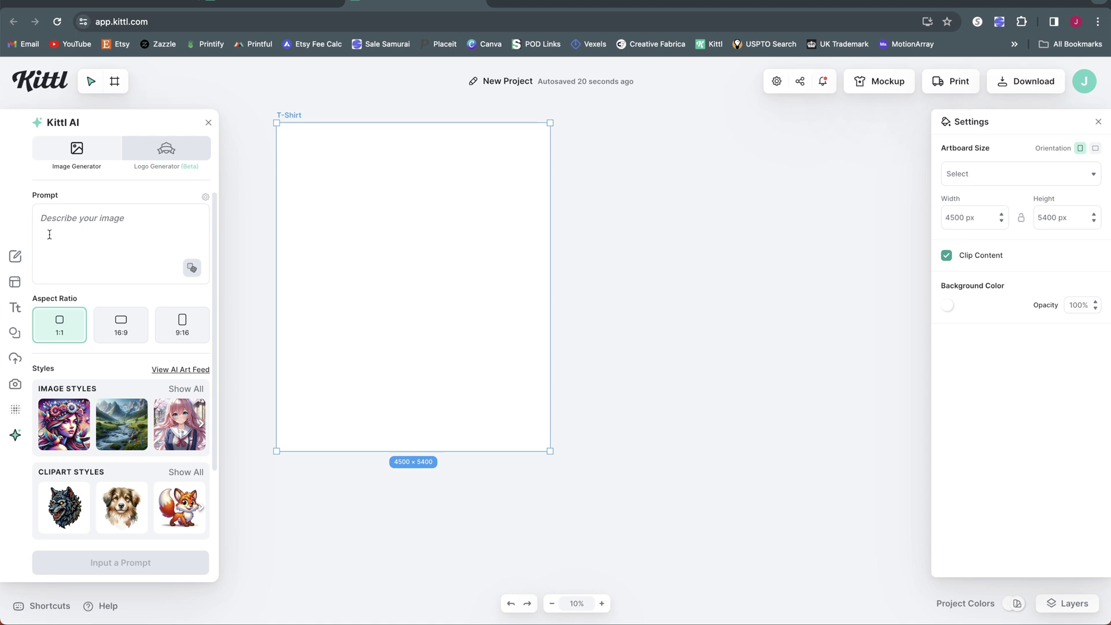
pyautogui.click(79, 230)
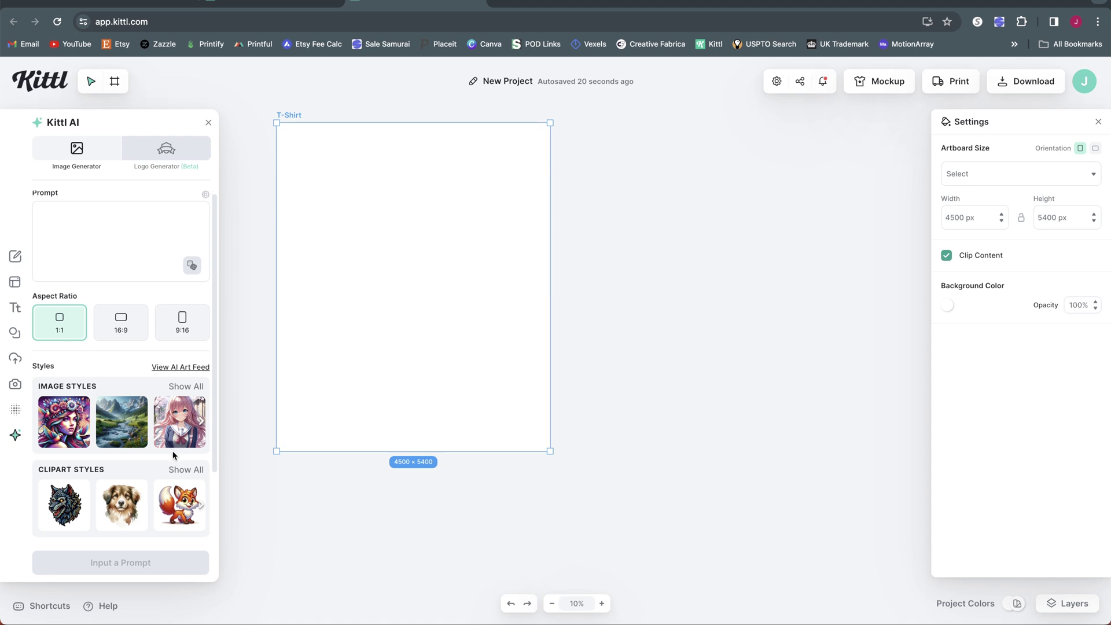
pyautogui.scroll(-1, 171, 454)
pyautogui.scroll(-2, 128, 342)
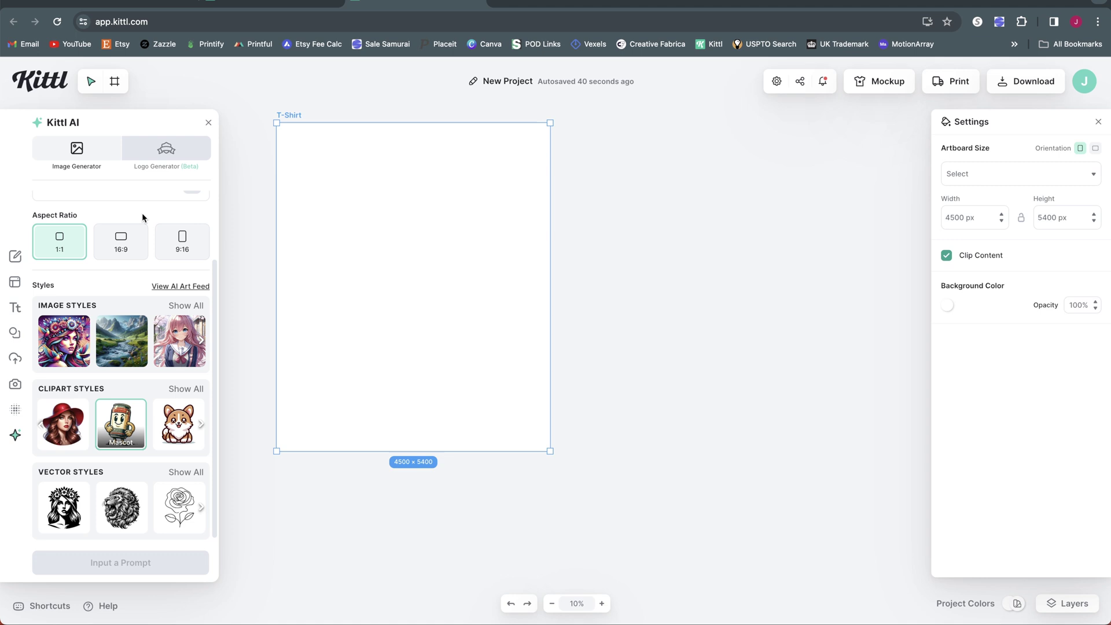
pyautogui.scroll(3, 135, 197)
pyautogui.click(107, 224)
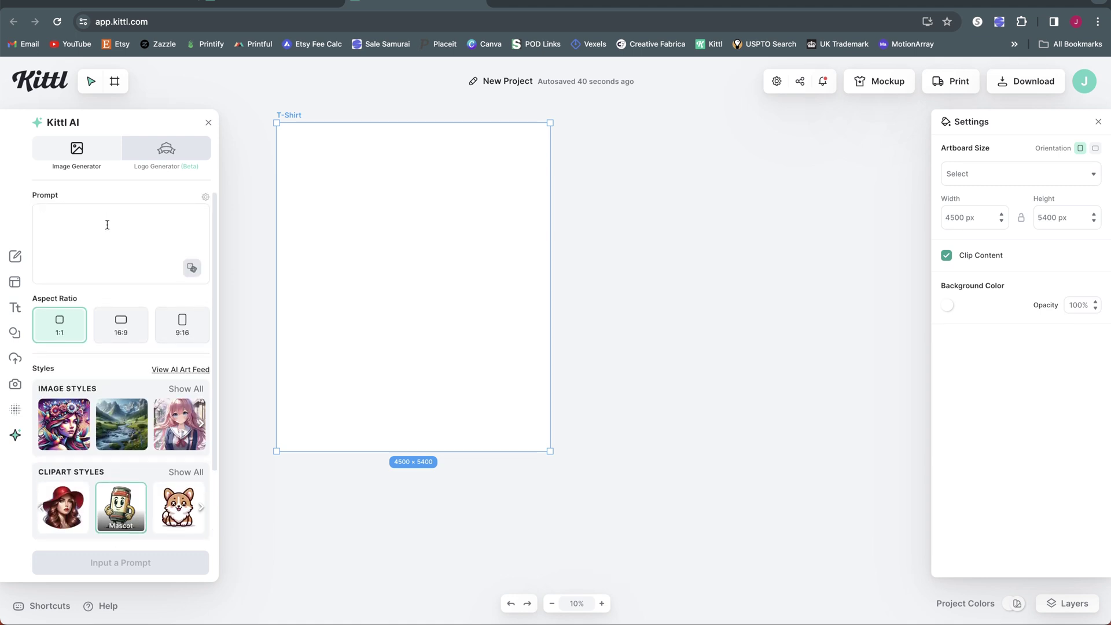
pyautogui.write('d')
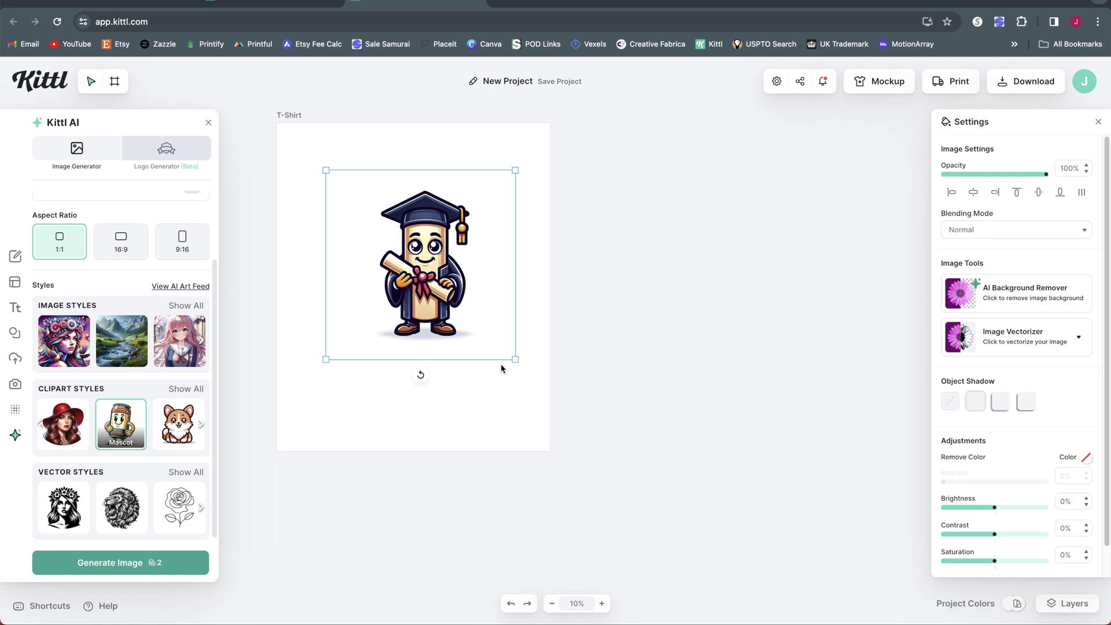
# Lower and slightly enlarge the mascot, then remove its background with AI Background Remover.
pyautogui.moveTo(415, 322); pyautogui.dragTo(410, 344)
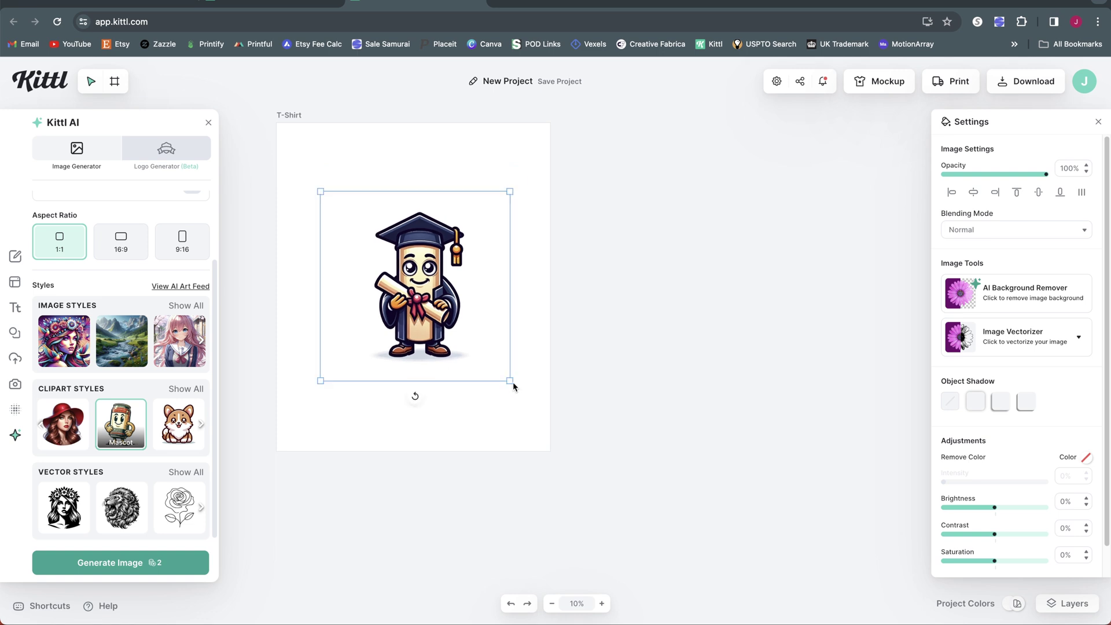
pyautogui.moveTo(509, 381); pyautogui.dragTo(516, 387)
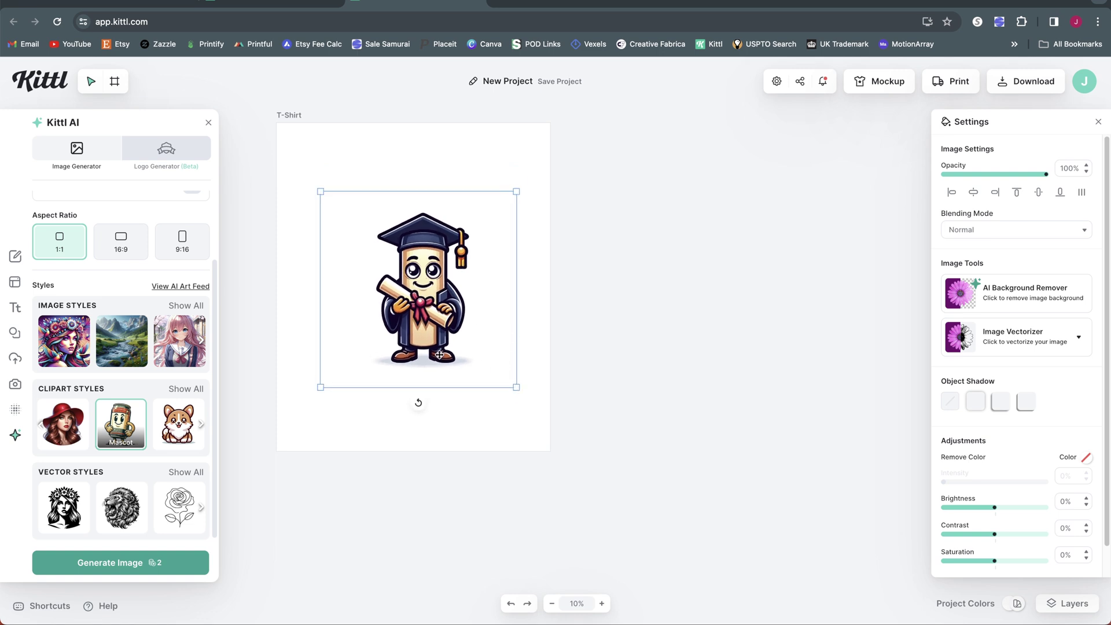
pyautogui.click(1006, 305)
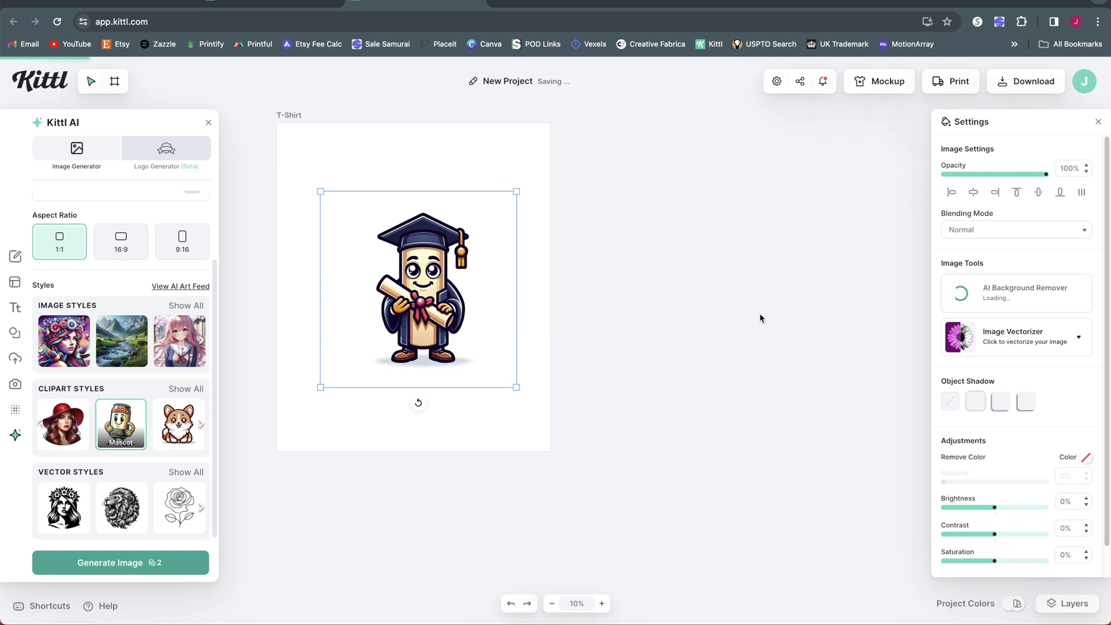
# Set the T-Shirt artboard's background color opacity to 0%.
pyautogui.click(761, 317)
pyautogui.click(947, 305)
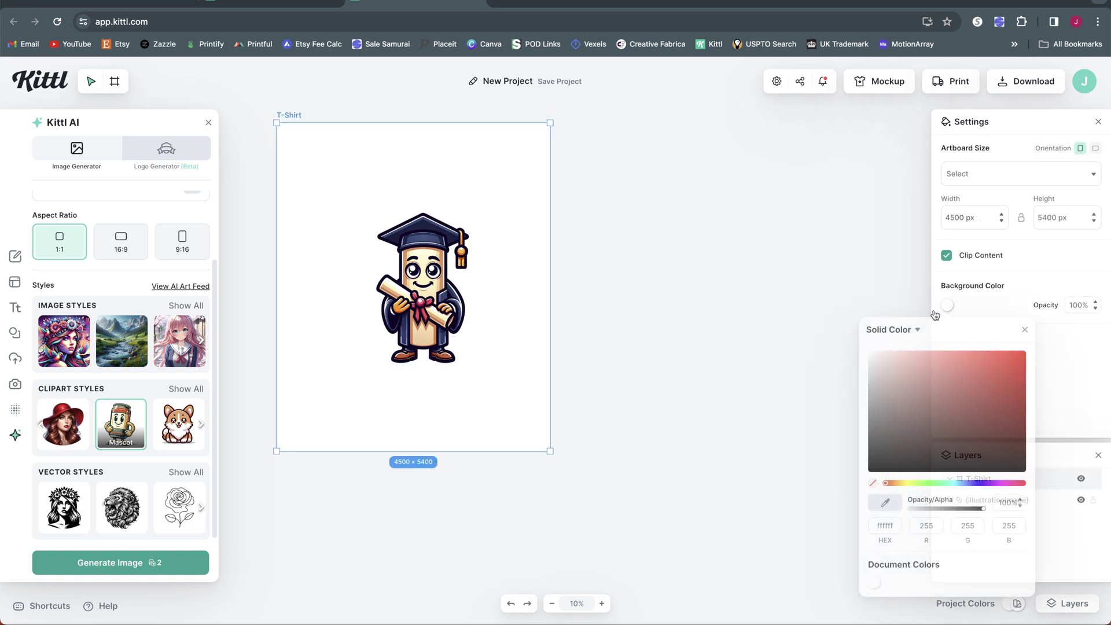
pyautogui.click(1065, 377)
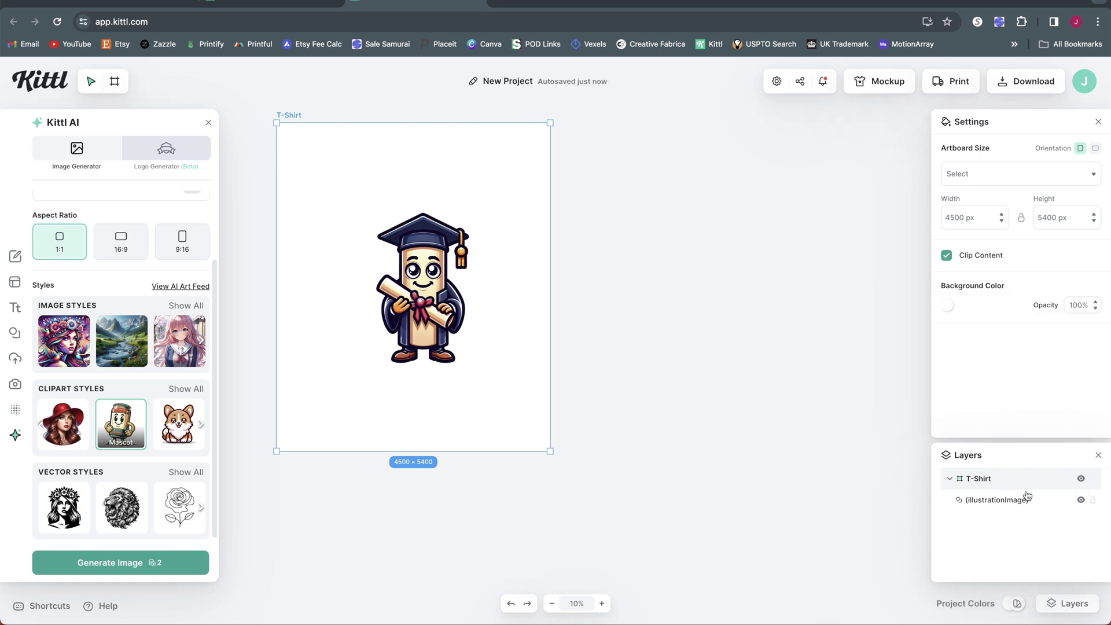
pyautogui.click(346, 117)
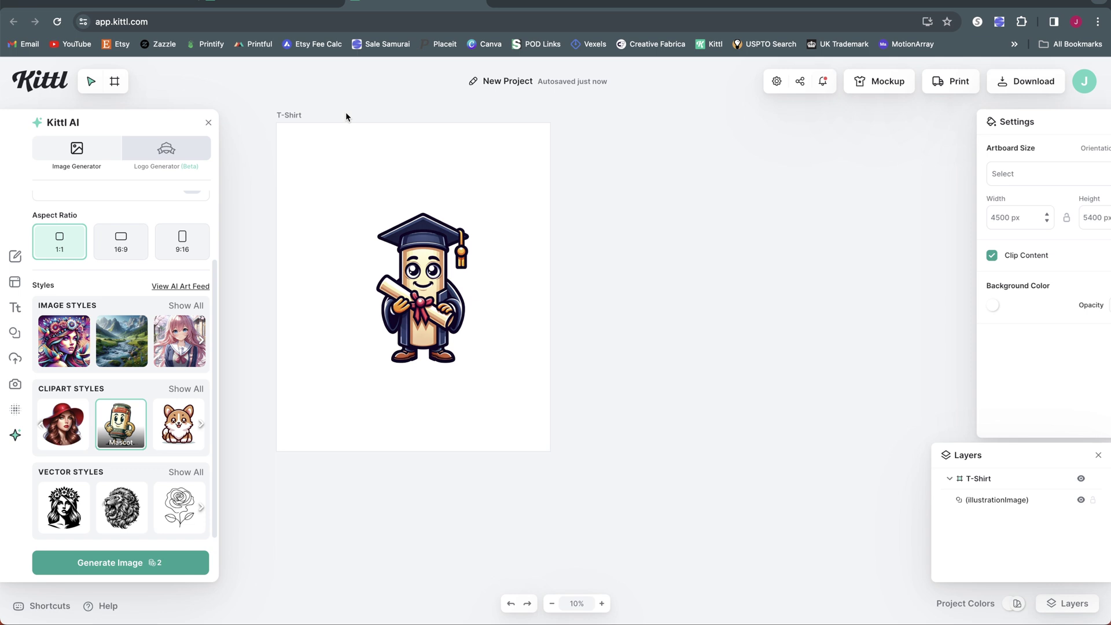
pyautogui.click(289, 115)
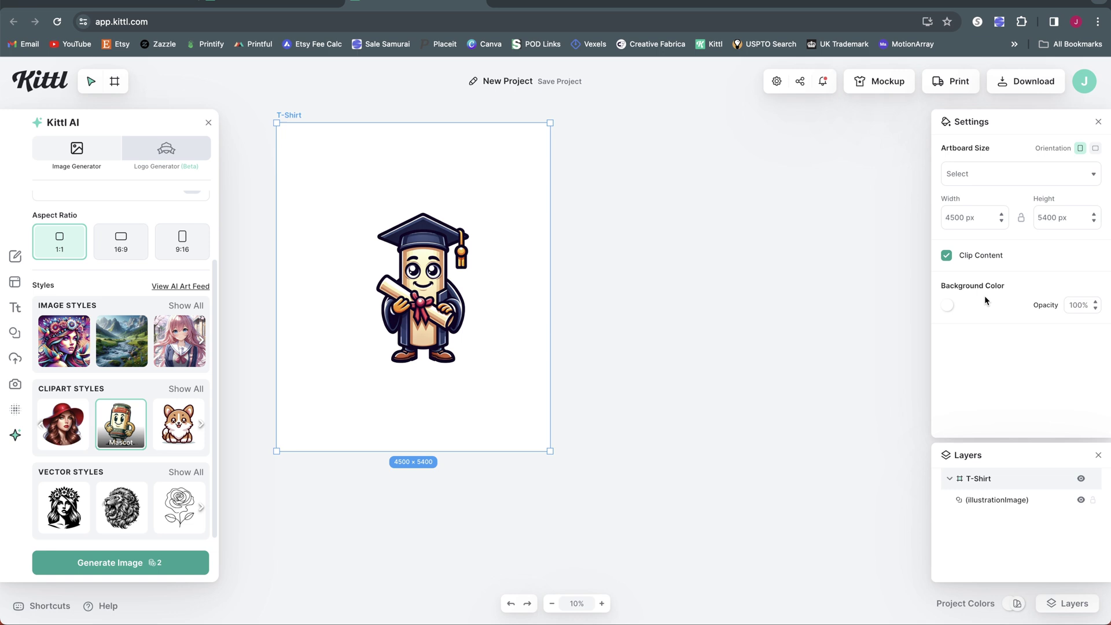
pyautogui.click(948, 305)
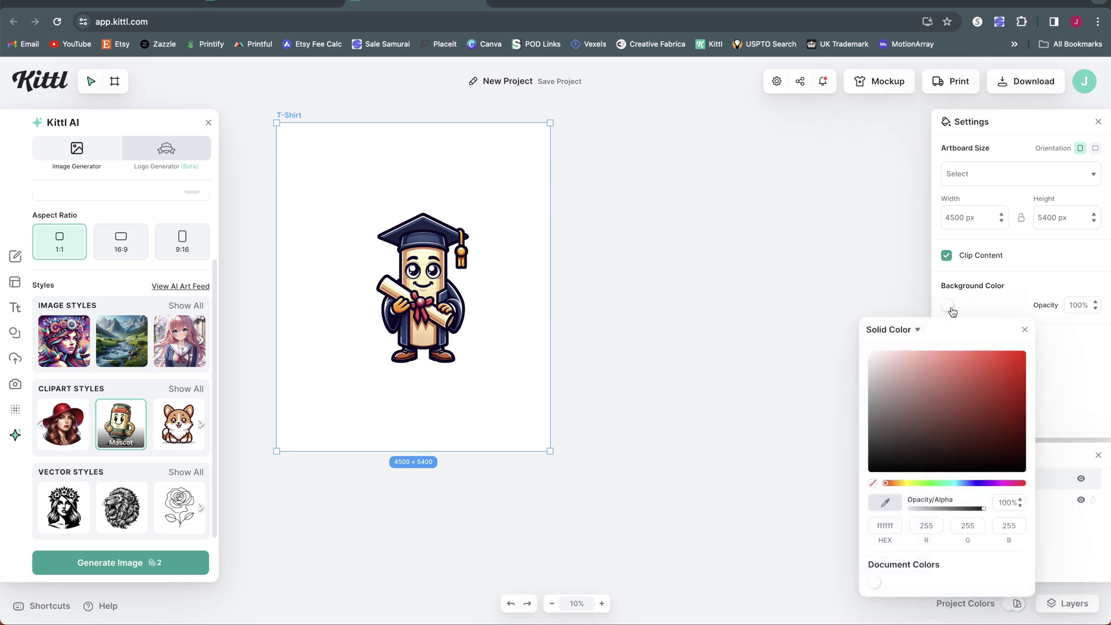
pyautogui.click(1086, 308)
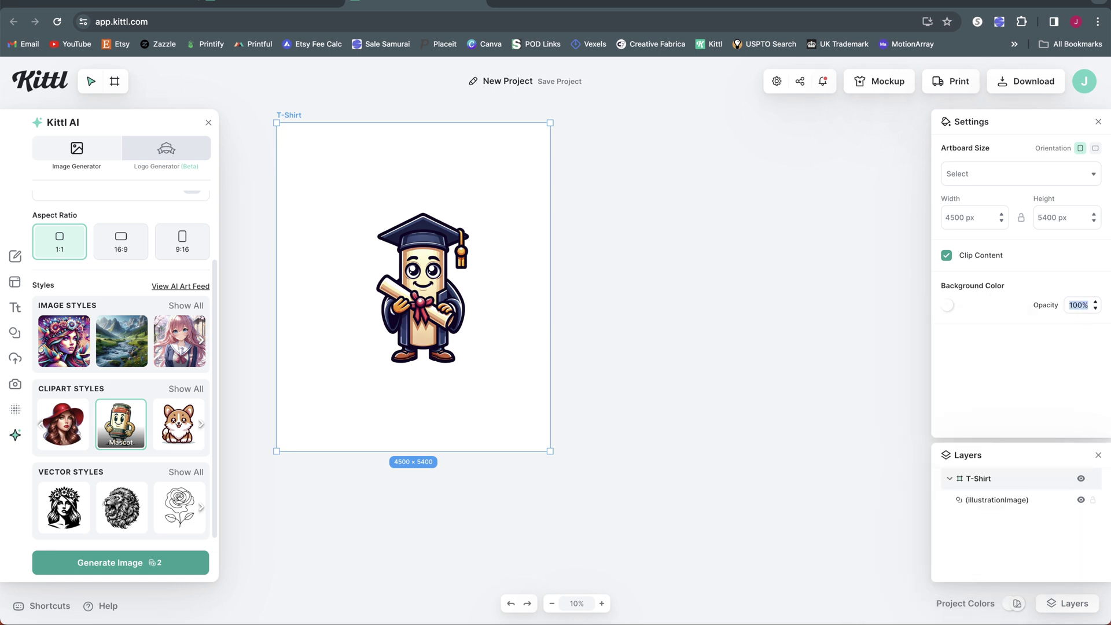
pyautogui.write('0')
pyautogui.press('Return')
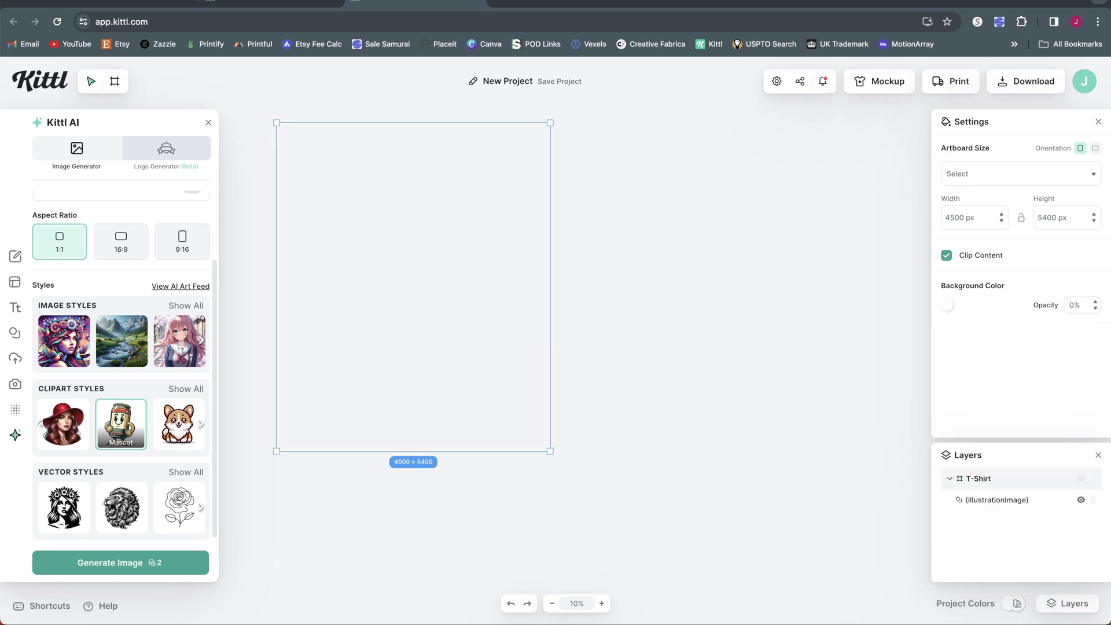
# Make the artboard background fully transparent with the color picker's alpha slider, then reselect the mascot.
pyautogui.click(1080, 310)
pyautogui.write('100')
pyautogui.press('Return')
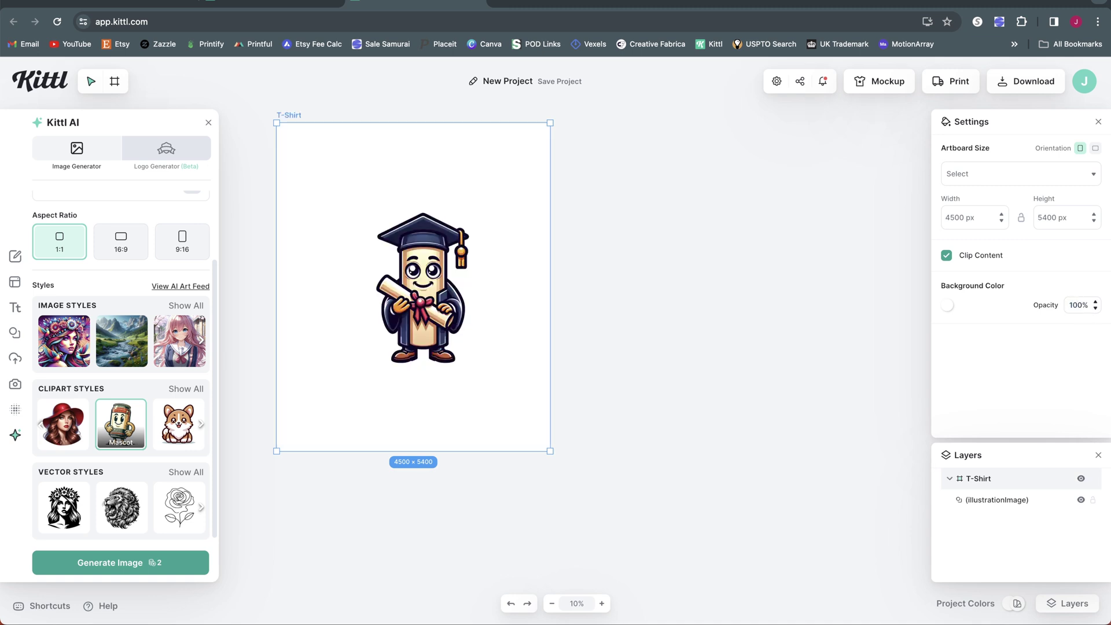
pyautogui.click(944, 307)
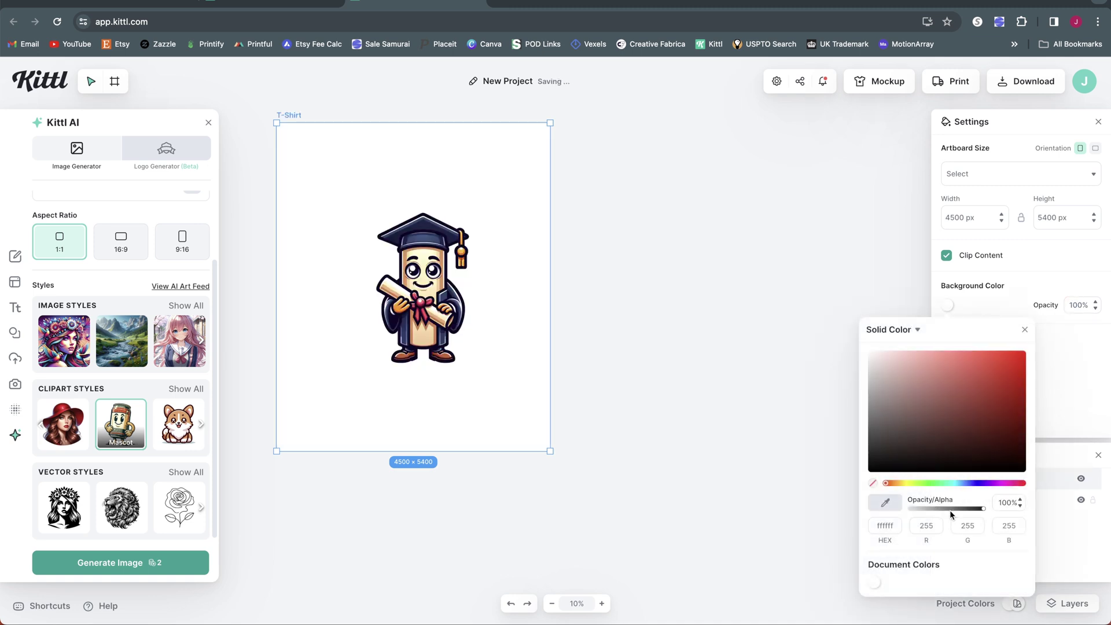
pyautogui.moveTo(984, 508); pyautogui.dragTo(871, 515)
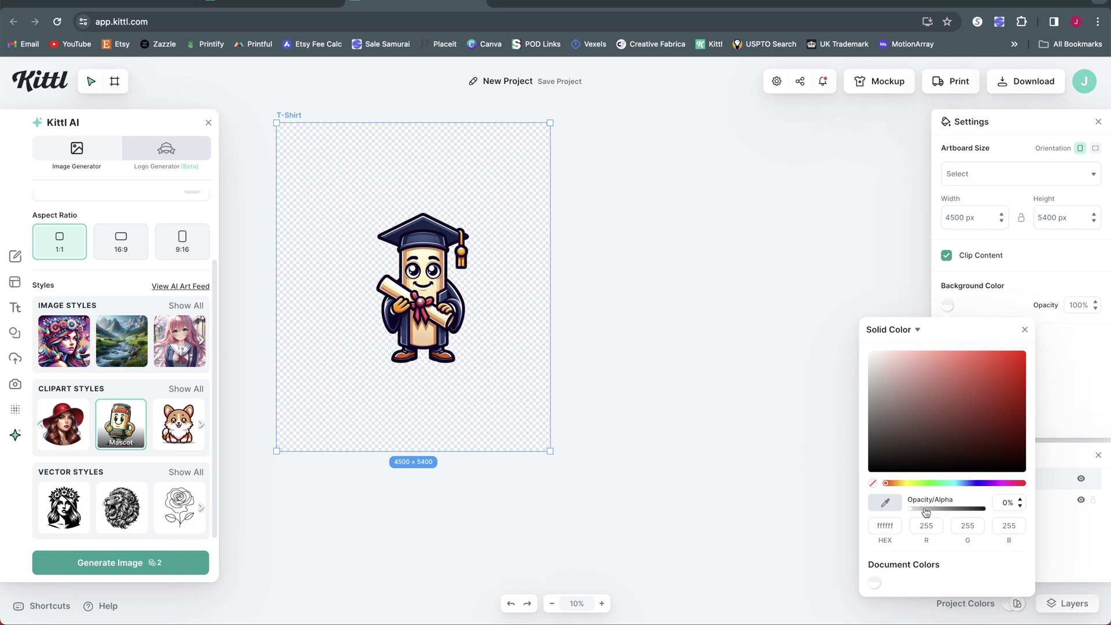
pyautogui.click(721, 426)
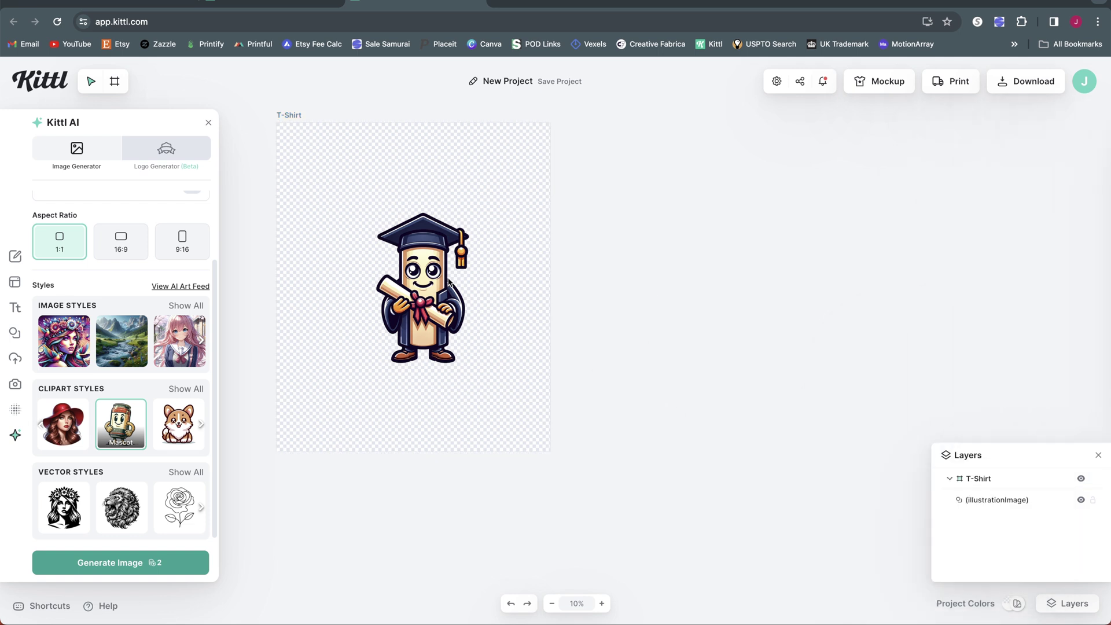
pyautogui.click(449, 283)
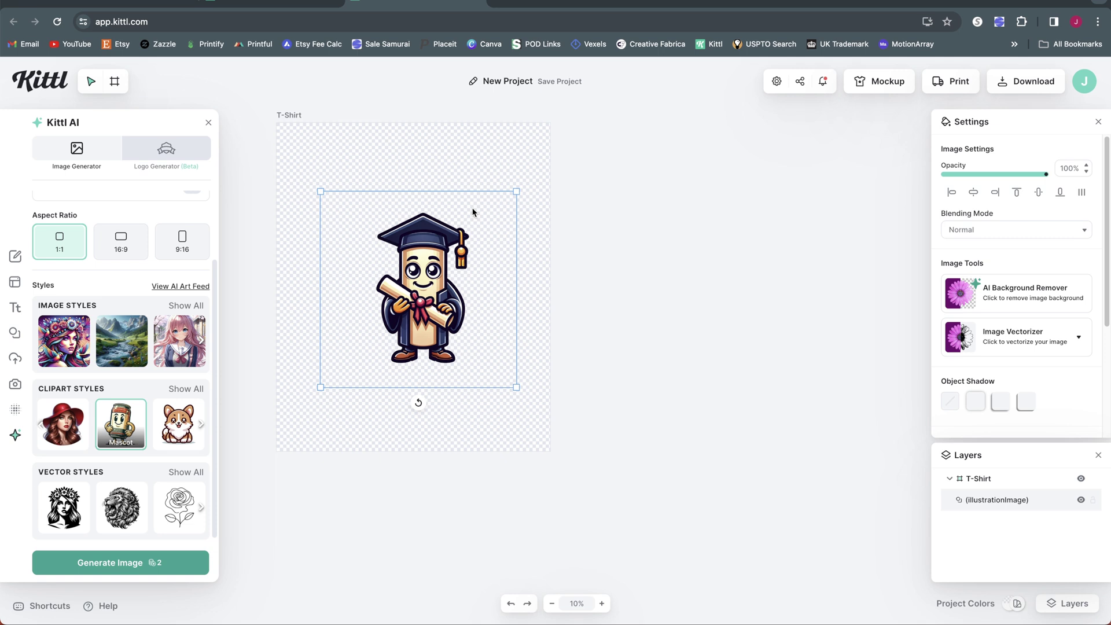
pyautogui.hotkey('ctrl', 'z')
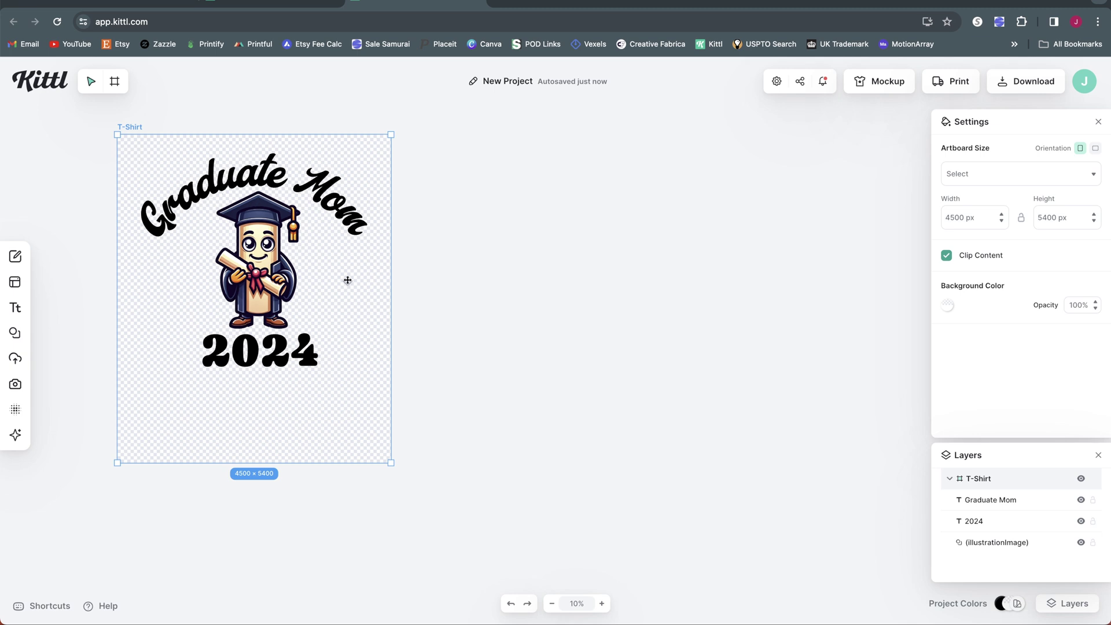
pyautogui.click(572, 267)
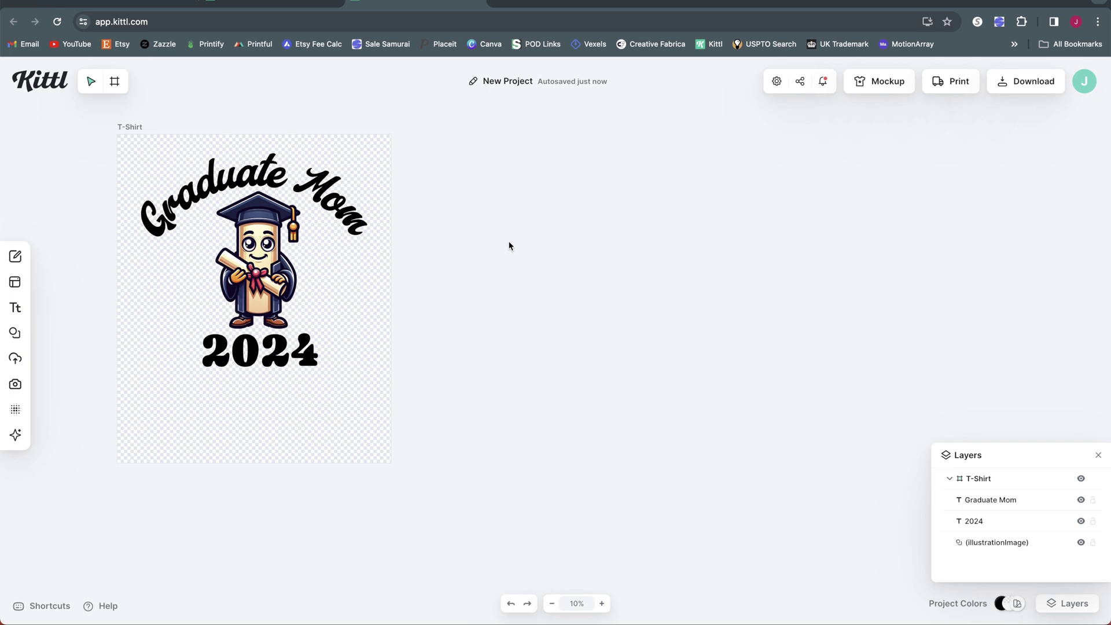
# Switch the canvas zoom between 10% and 25% and pan around the Graduate Mom design.
pyautogui.click(129, 127)
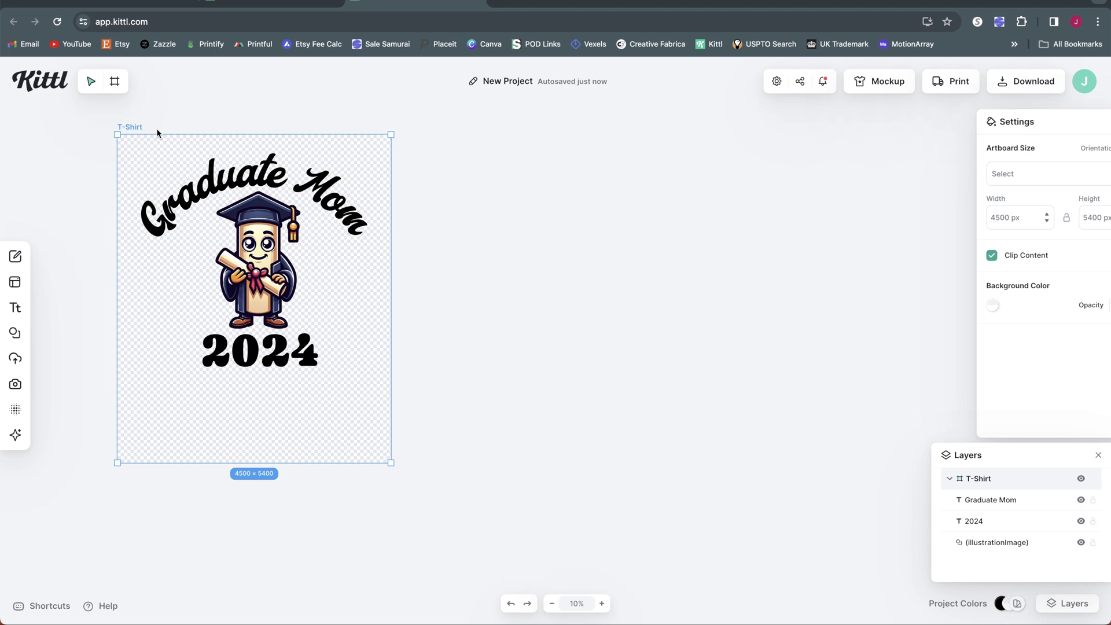
pyautogui.click(574, 308)
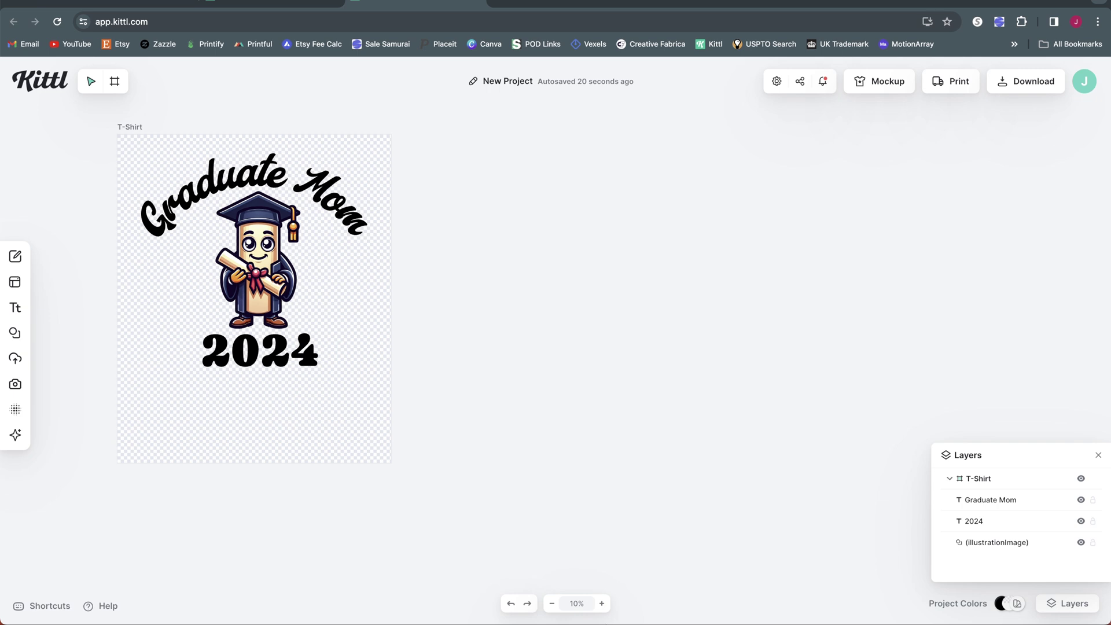
pyautogui.click(602, 604)
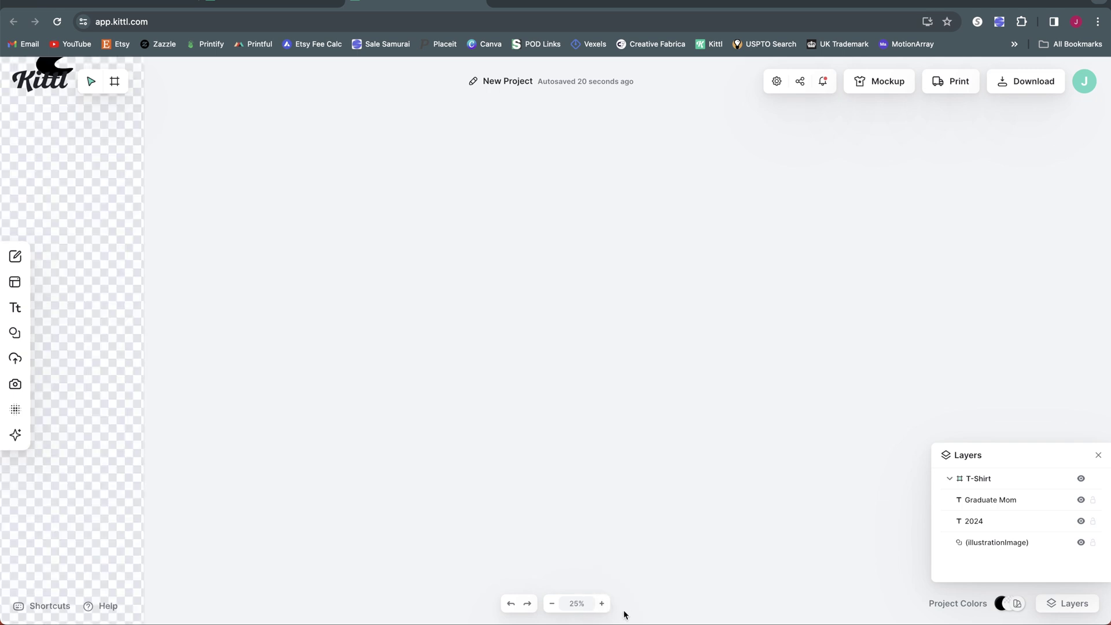
pyautogui.click(553, 604)
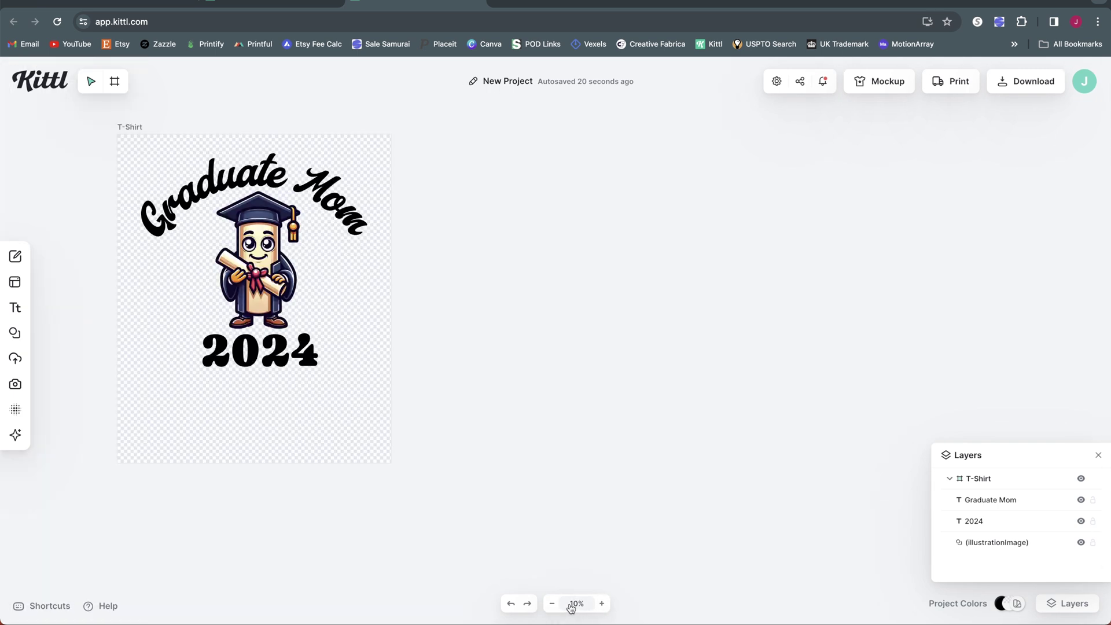
pyautogui.click(576, 605)
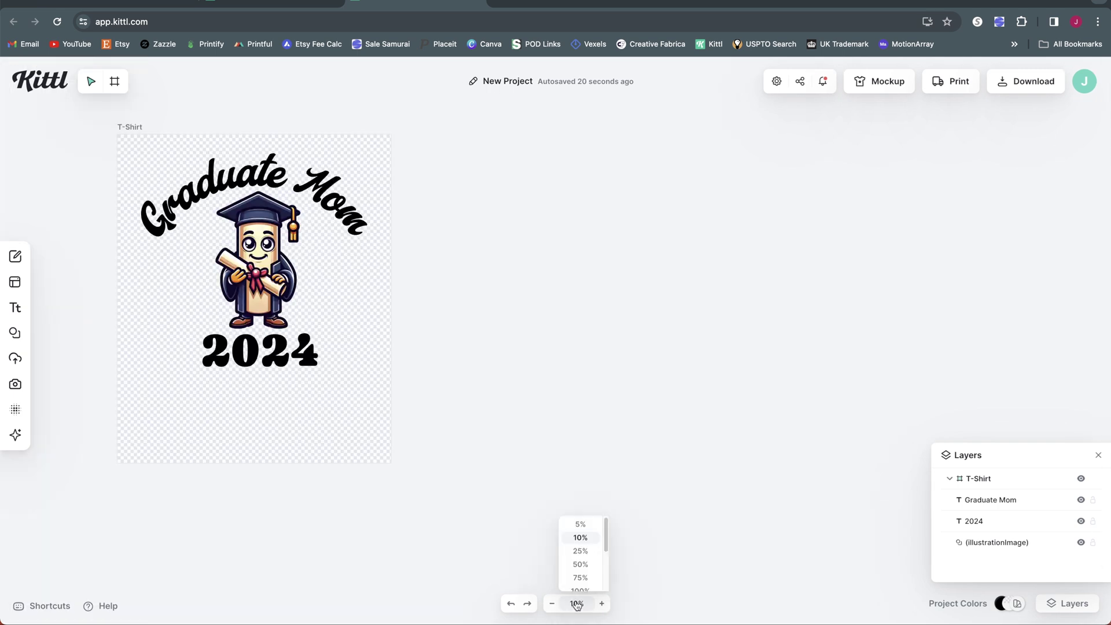
pyautogui.click(582, 538)
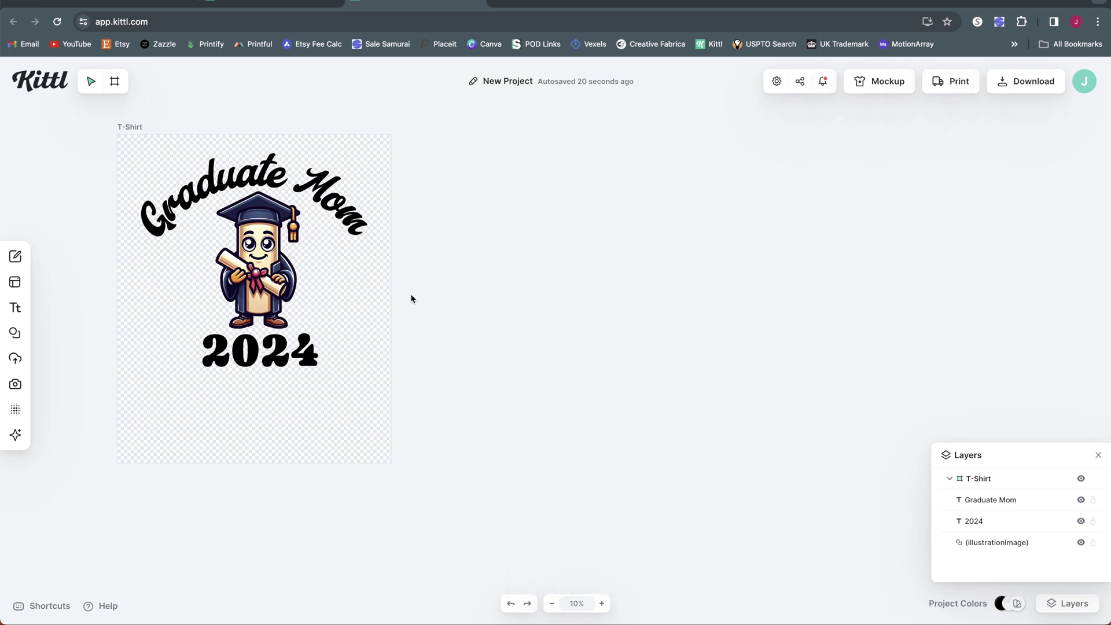
pyautogui.click(597, 604)
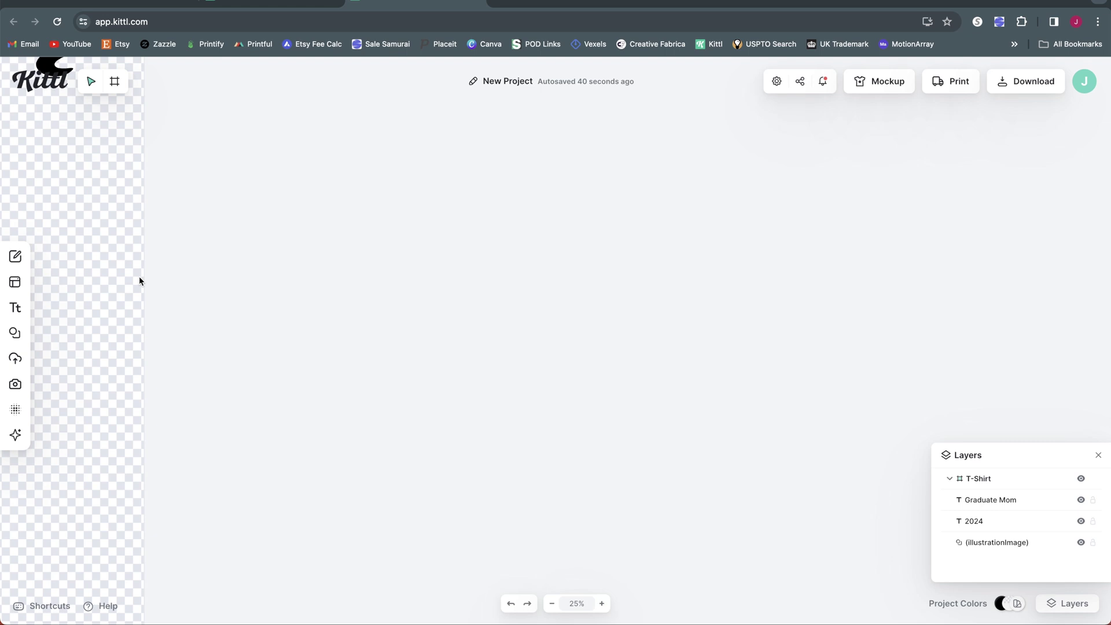
pyautogui.hscroll(-5, 499, 342)
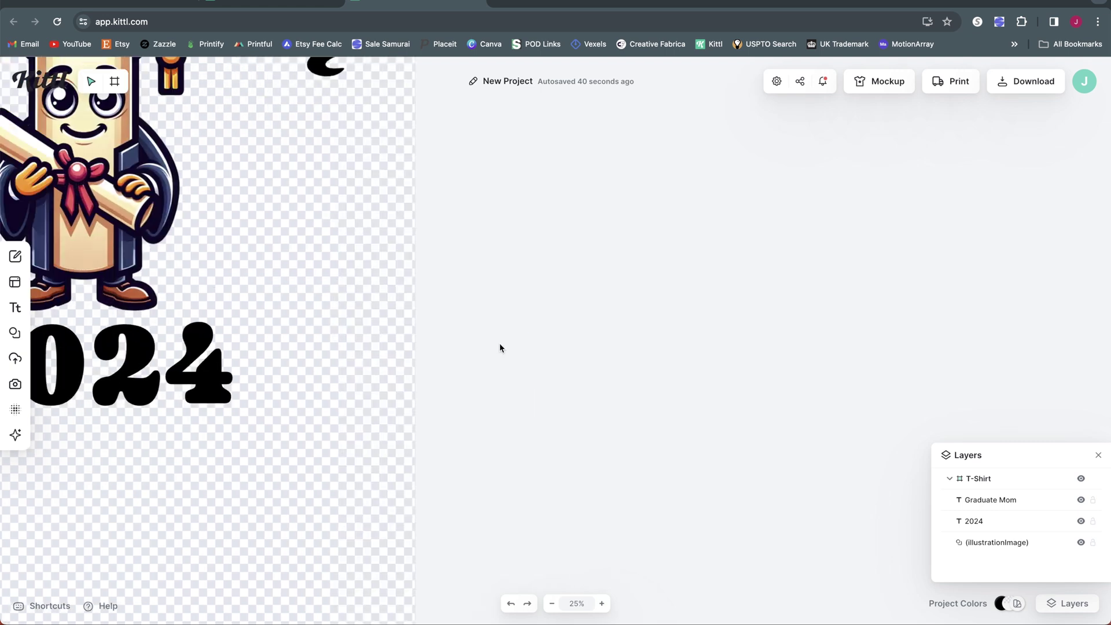
pyautogui.hscroll(-8, 500, 347)
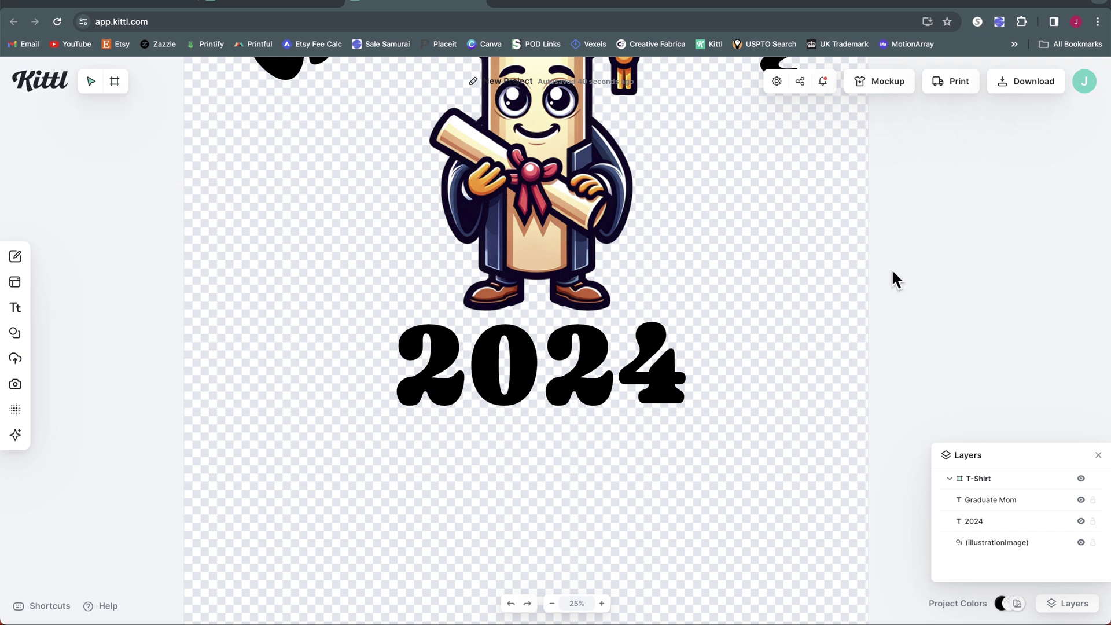
pyautogui.moveTo(958, 180); pyautogui.dragTo(901, 300)
pyautogui.scroll(6, 742, 328)
pyautogui.scroll(-5, 742, 328)
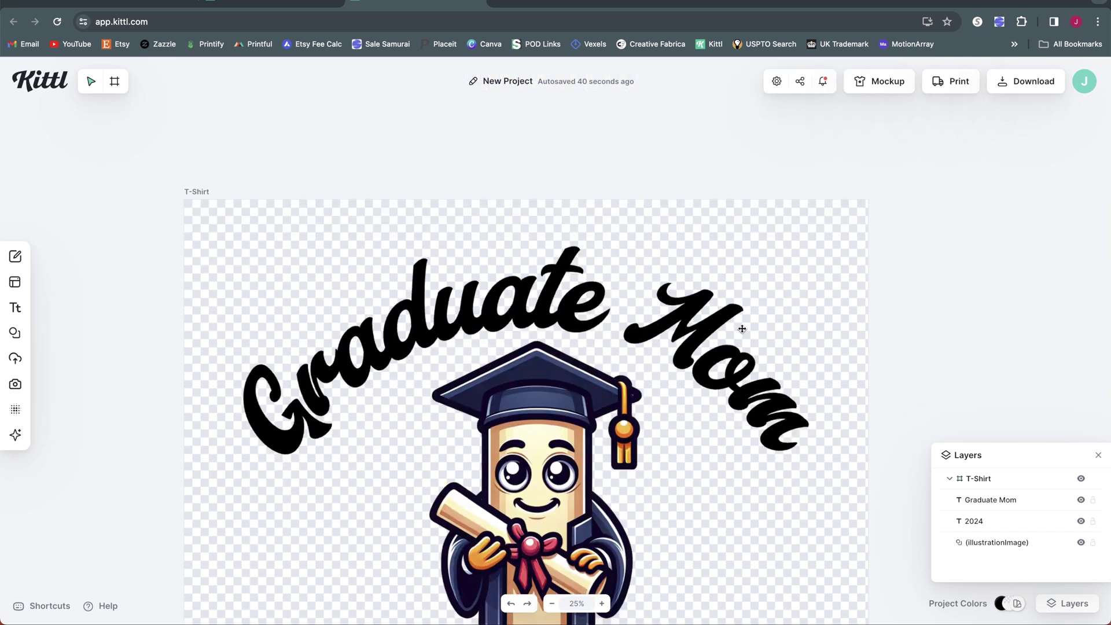
pyautogui.scroll(3, 741, 328)
pyautogui.scroll(-1, 742, 328)
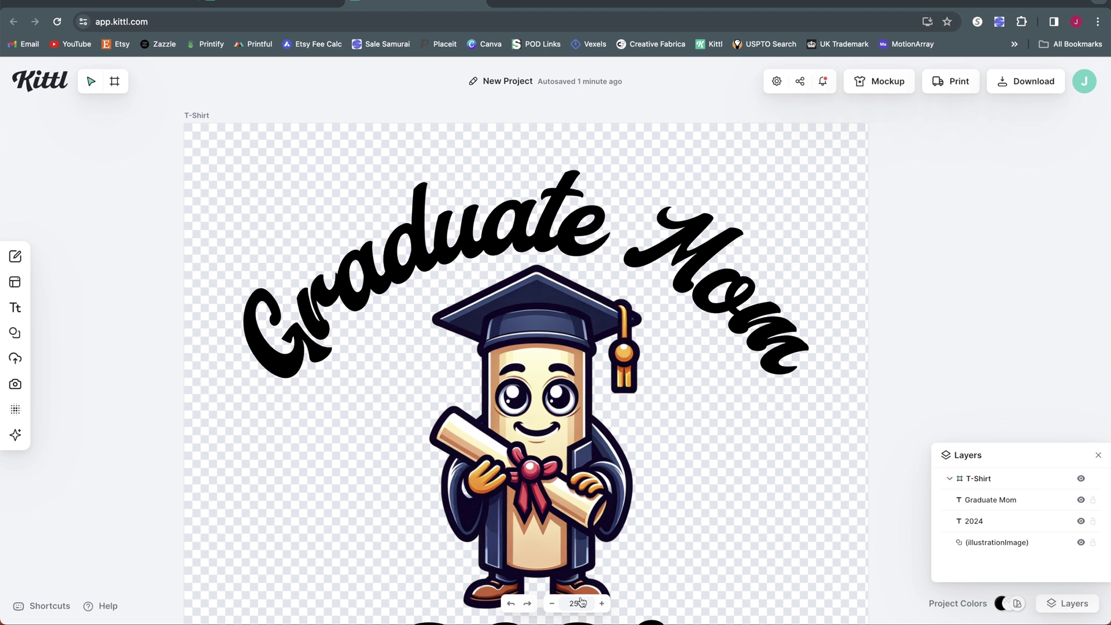
pyautogui.scroll(2, 582, 605)
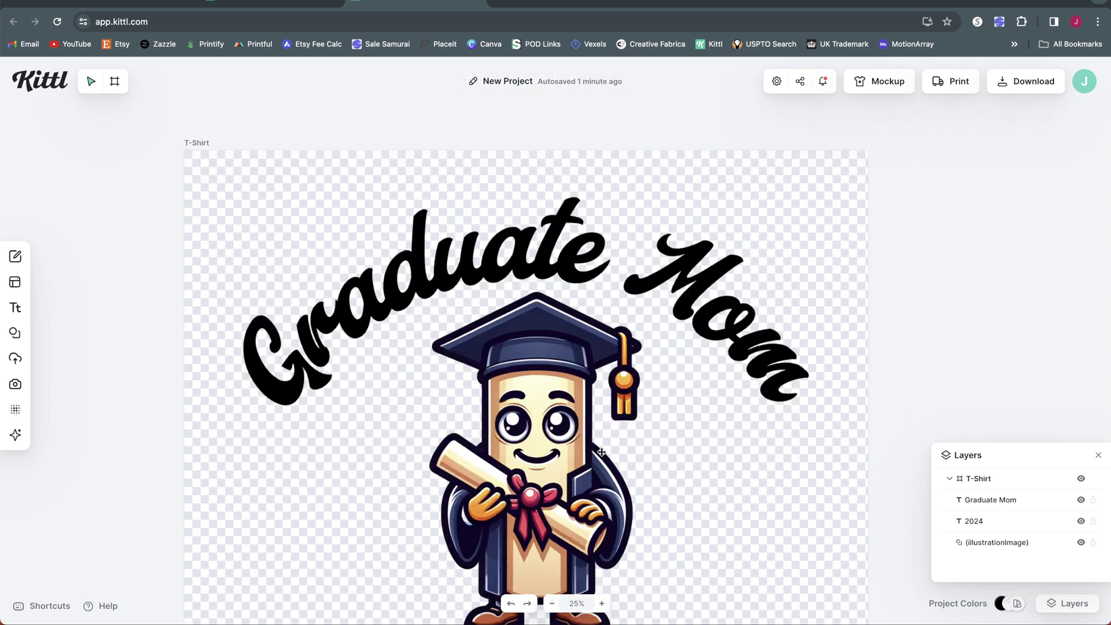
# Zoom back out to 10% and drag the T-Shirt artboard to the canvas's upper left.
pyautogui.click(197, 142)
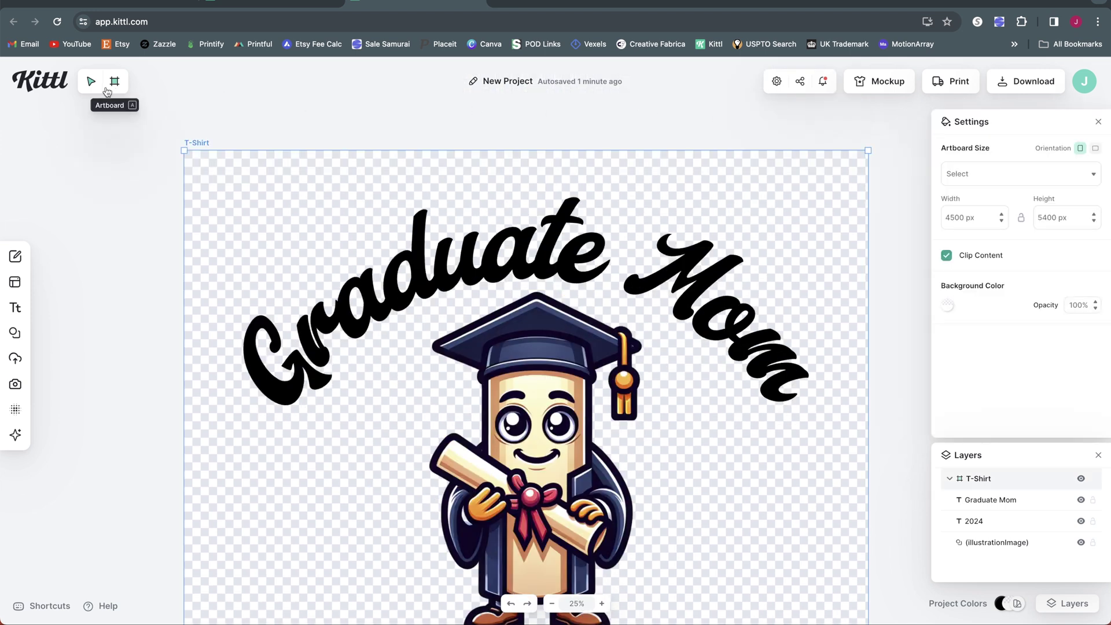
pyautogui.click(891, 186)
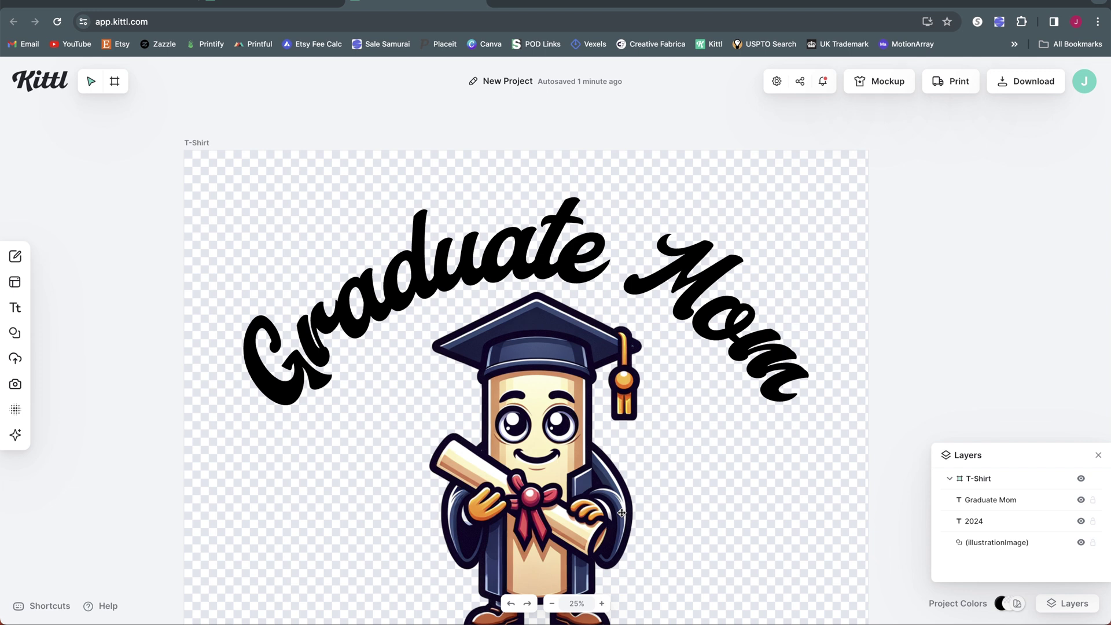
pyautogui.click(579, 605)
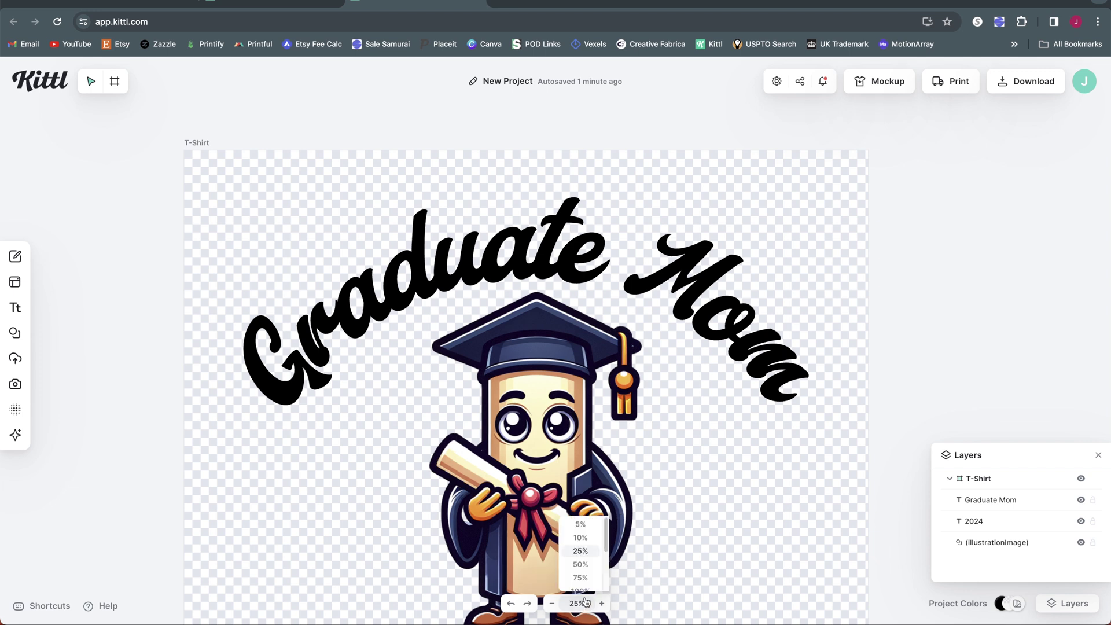
pyautogui.click(589, 544)
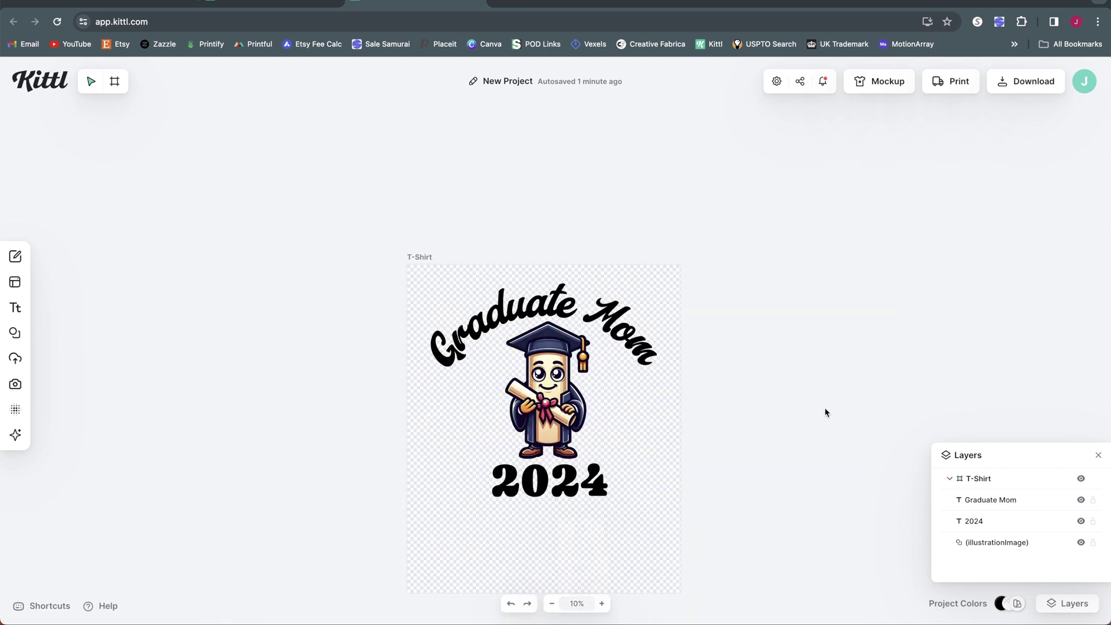
pyautogui.click(427, 256)
pyautogui.moveTo(427, 257); pyautogui.dragTo(113, 121)
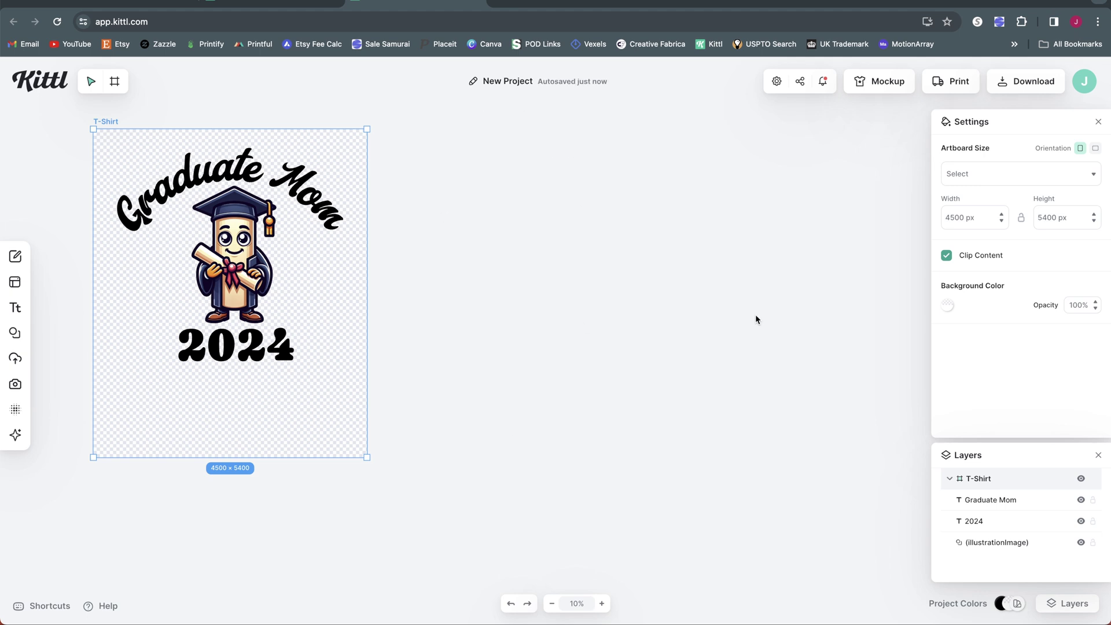
pyautogui.click(438, 297)
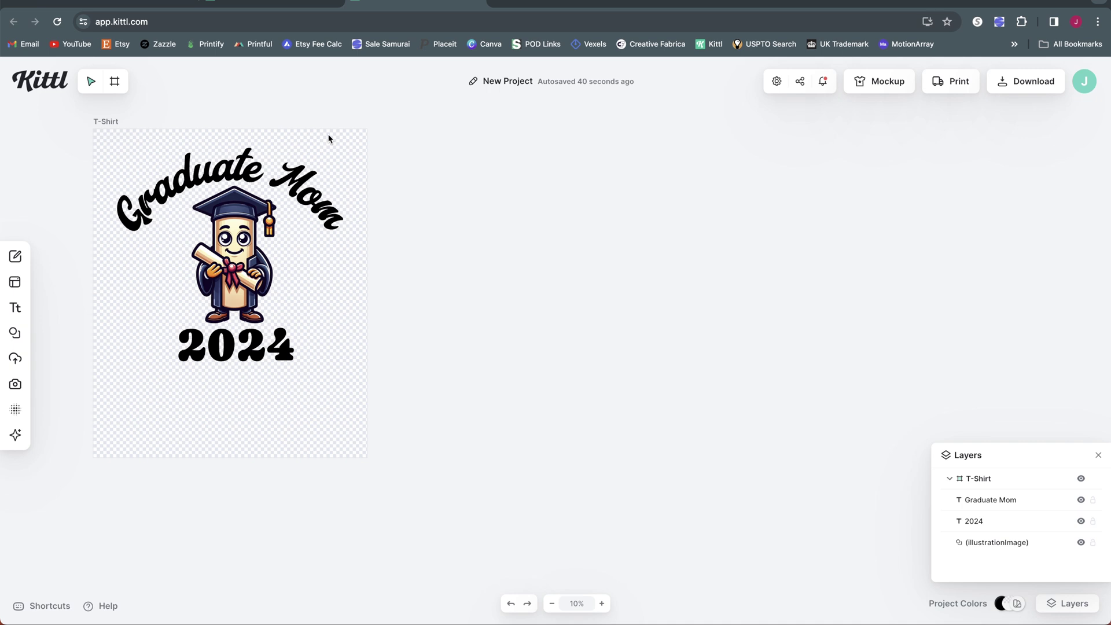
pyautogui.click(95, 121)
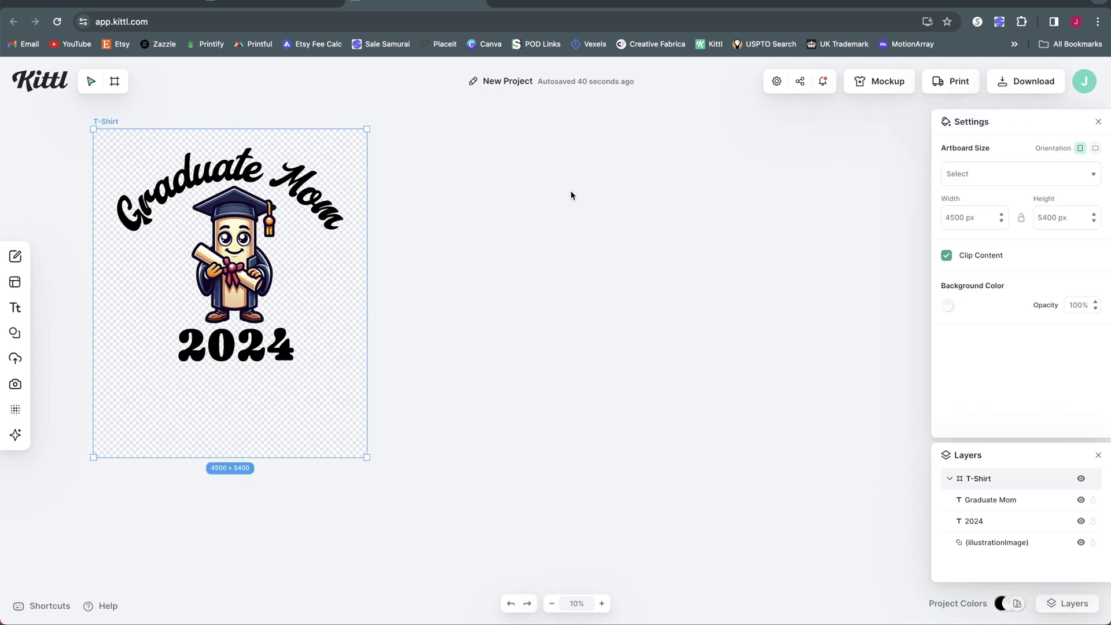
pyautogui.click(112, 82)
pyautogui.moveTo(412, 136); pyautogui.dragTo(604, 336)
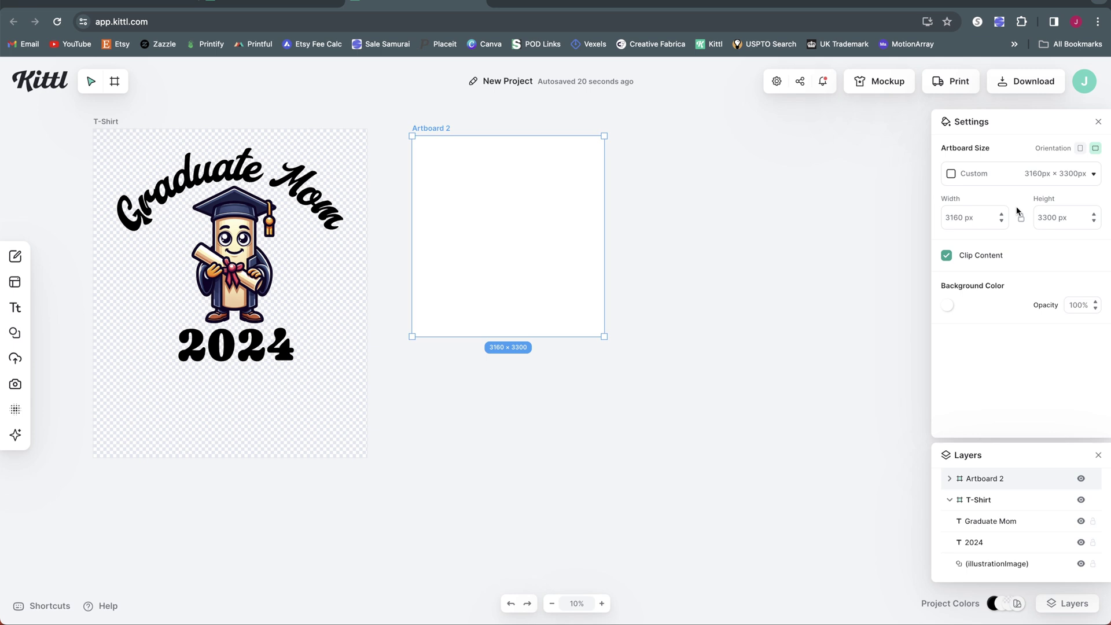
pyautogui.click(967, 218)
pyautogui.press('Delete')
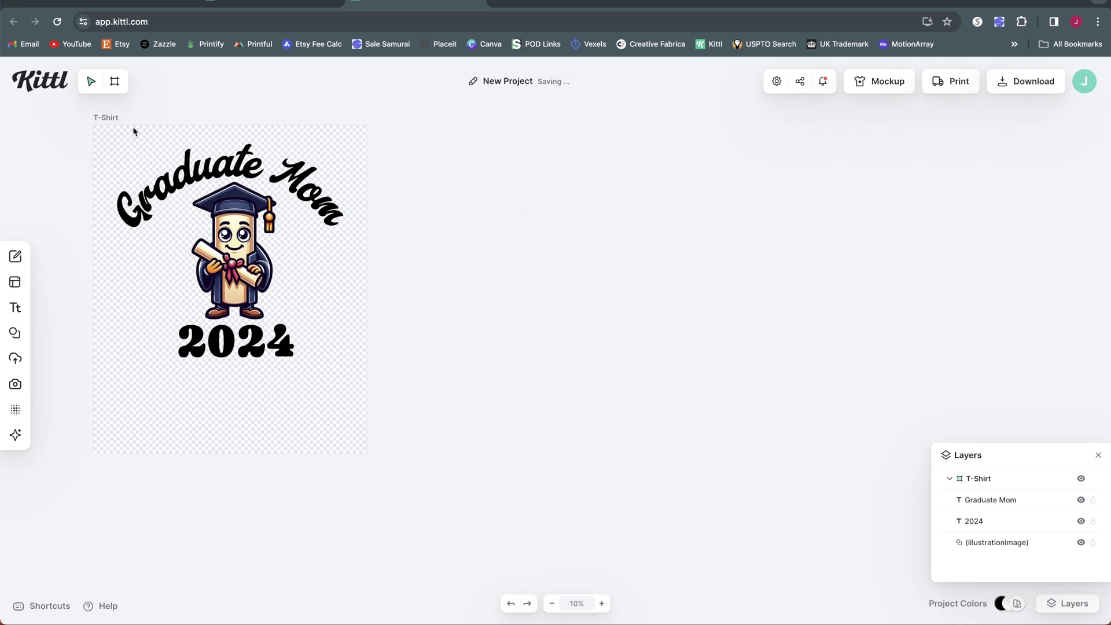
# Copy the T-Shirt artboard, paste it on empty canvas, and place the copy beside the original.
pyautogui.click(114, 118)
pyautogui.rightClick(335, 135)
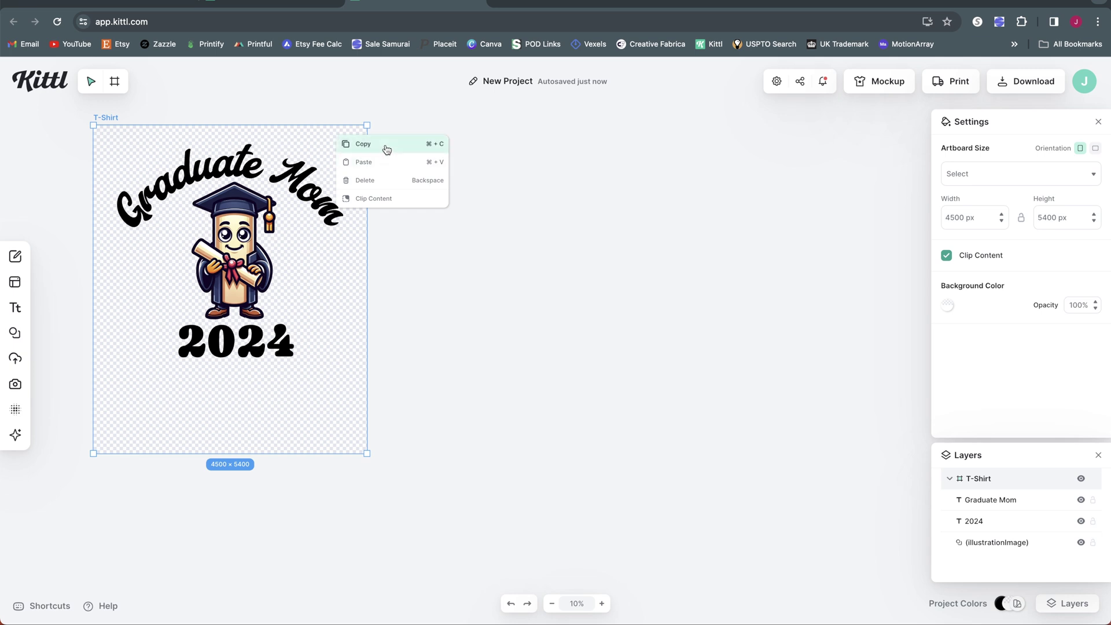
pyautogui.rightClick(593, 209)
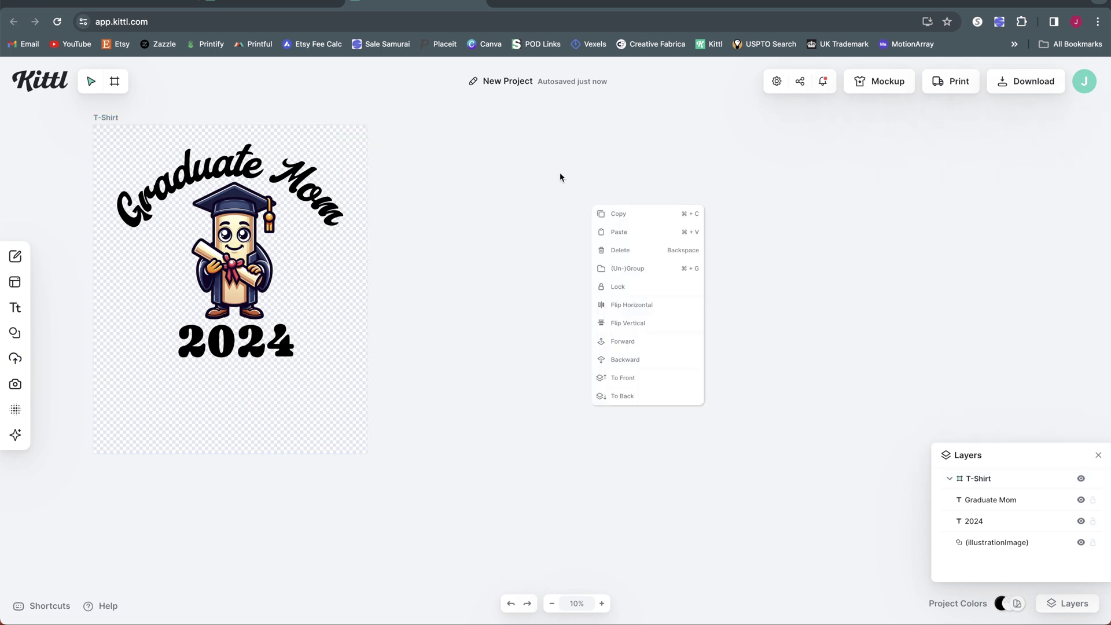
pyautogui.click(653, 232)
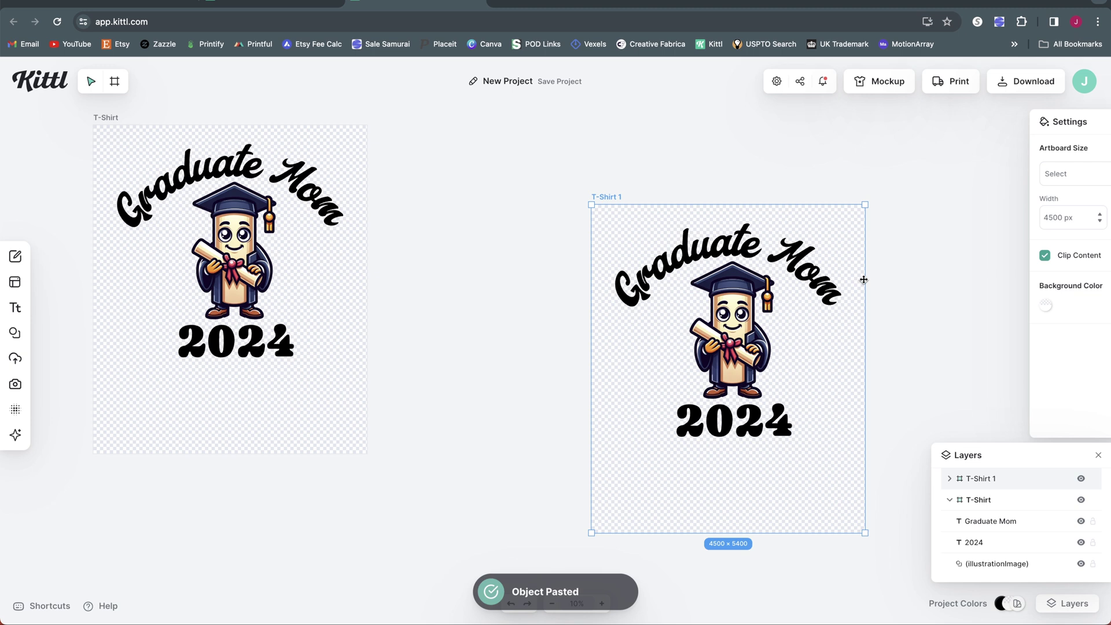
pyautogui.moveTo(605, 193); pyautogui.dragTo(452, 128)
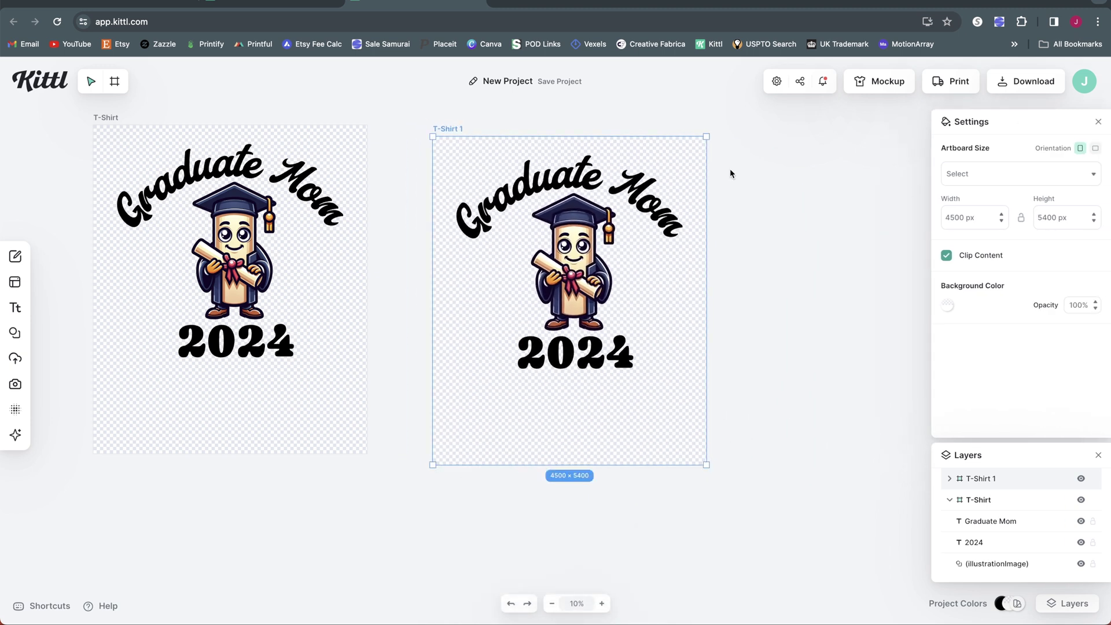
# Group the copy's Graduate Mom title, mascot and 2024, then shrink the group near the top-left.
pyautogui.click(559, 188)
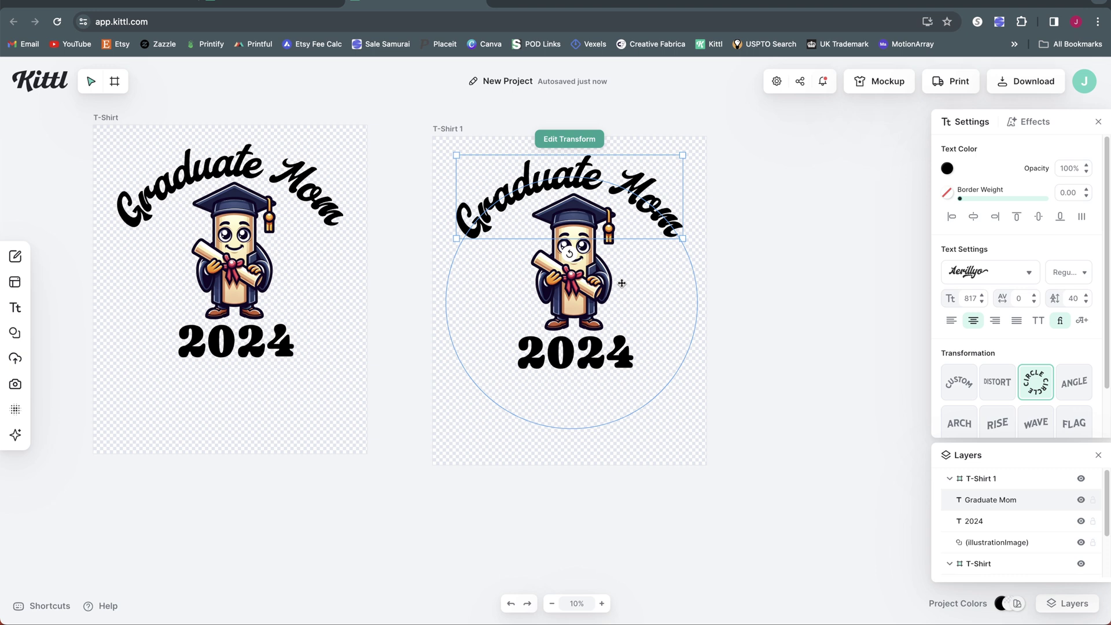
pyautogui.click(582, 280)
pyautogui.click(615, 361)
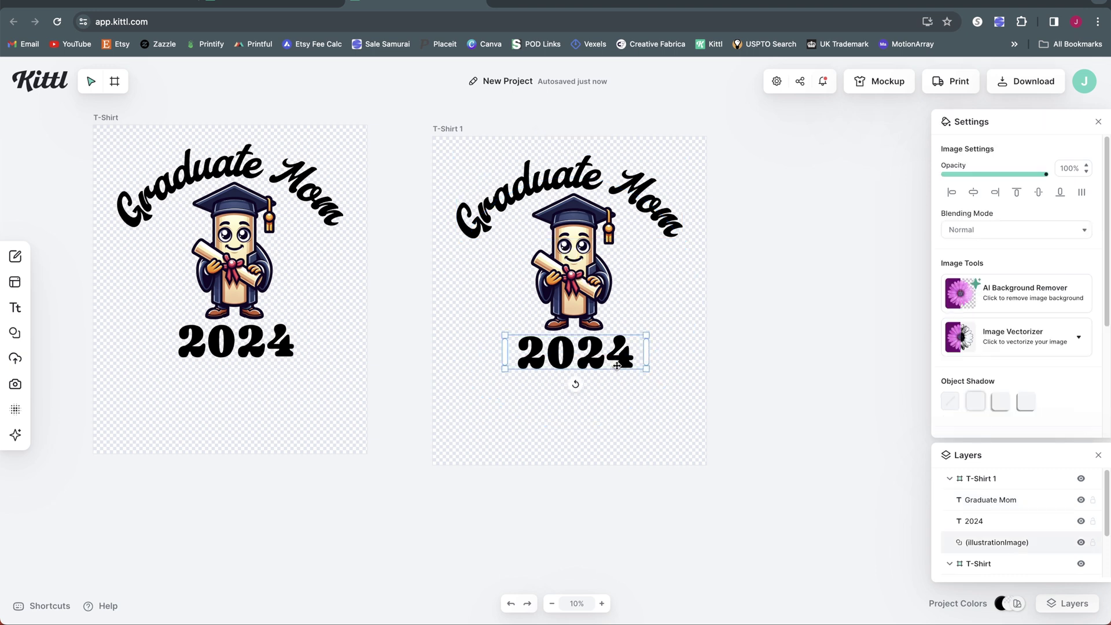
pyautogui.keyDown('shift'); pyautogui.click(571, 259); pyautogui.keyUp('shift')
pyautogui.keyDown('shift'); pyautogui.click(460, 208); pyautogui.keyUp('shift')
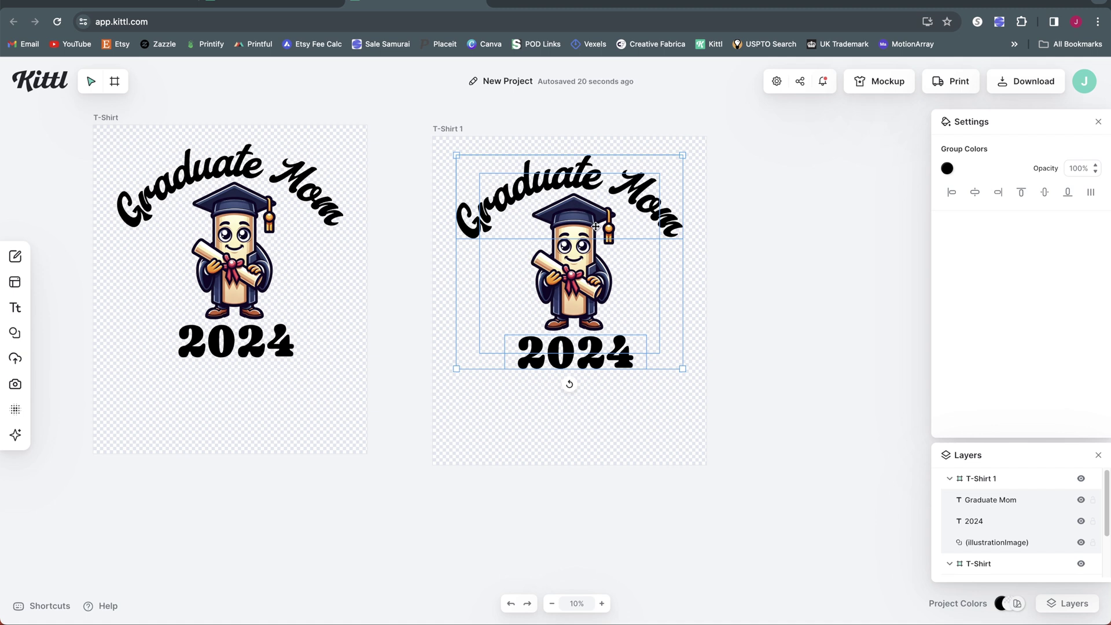
pyautogui.hotkey('ctrl', 'g')
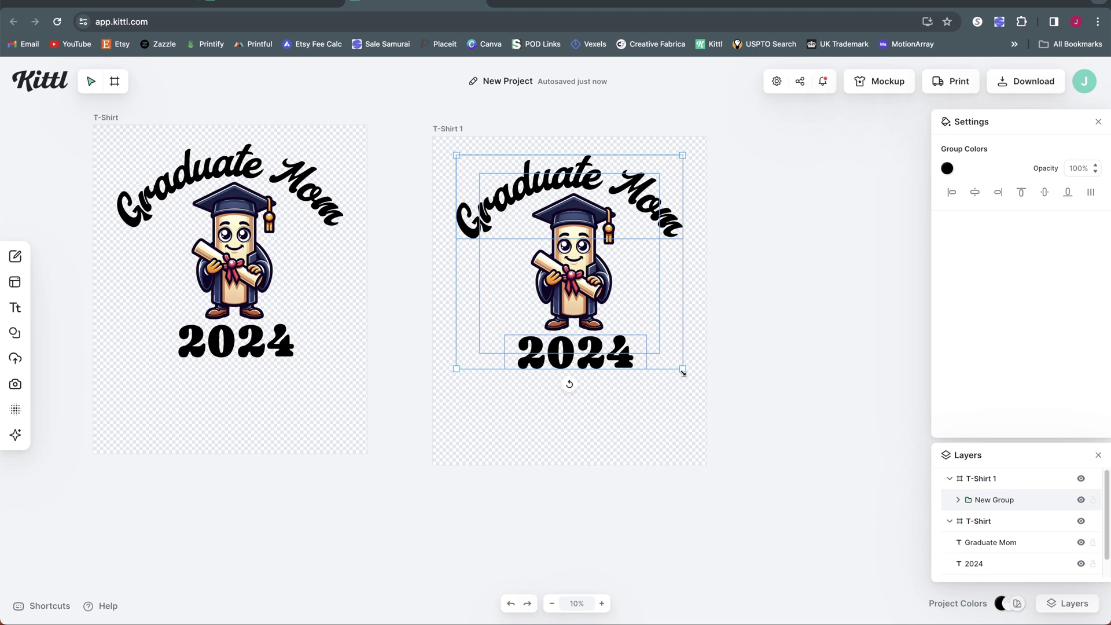
pyautogui.moveTo(683, 368); pyautogui.dragTo(578, 260)
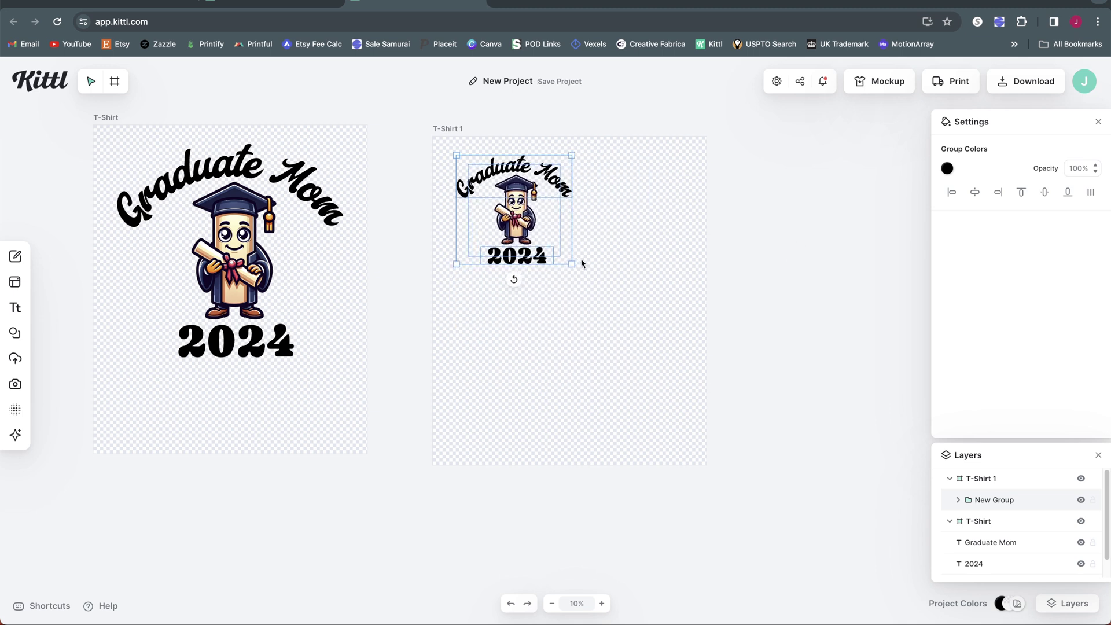
pyautogui.click(560, 307)
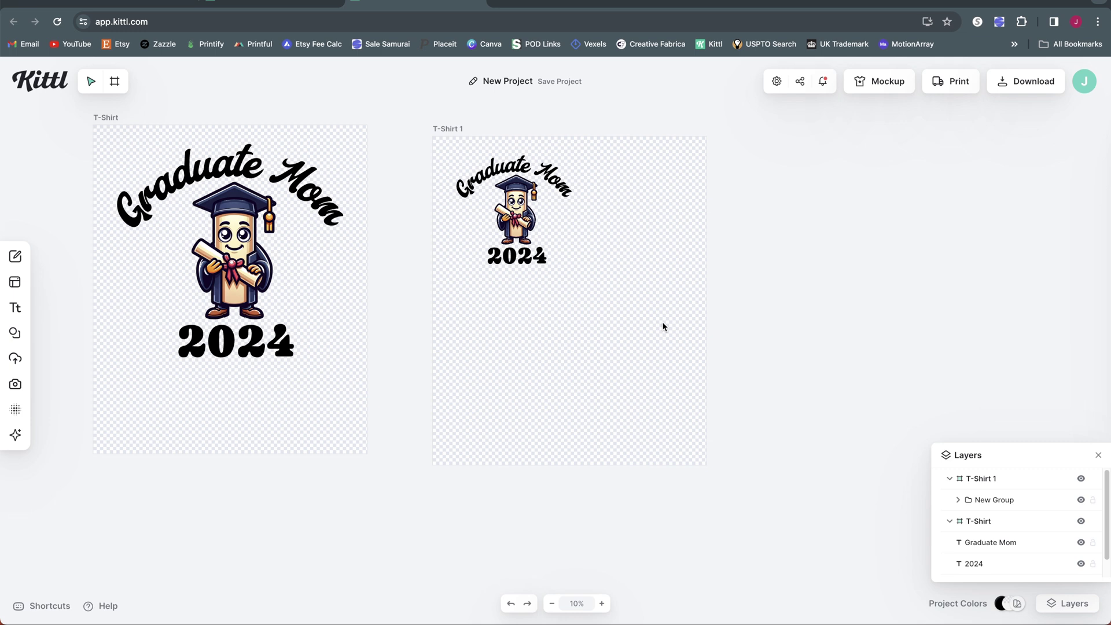
# Resize the T-Shirt 1 artboard to 2500 × 2500 px.
pyautogui.click(457, 127)
pyautogui.click(965, 209)
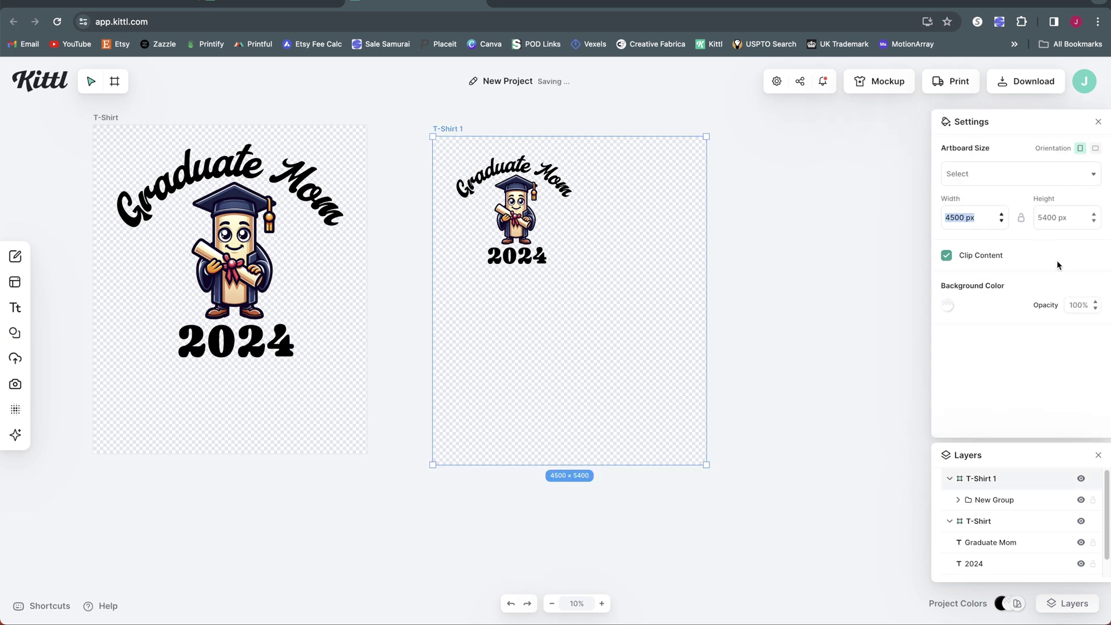
pyautogui.hotkey('ctrl', 'z')
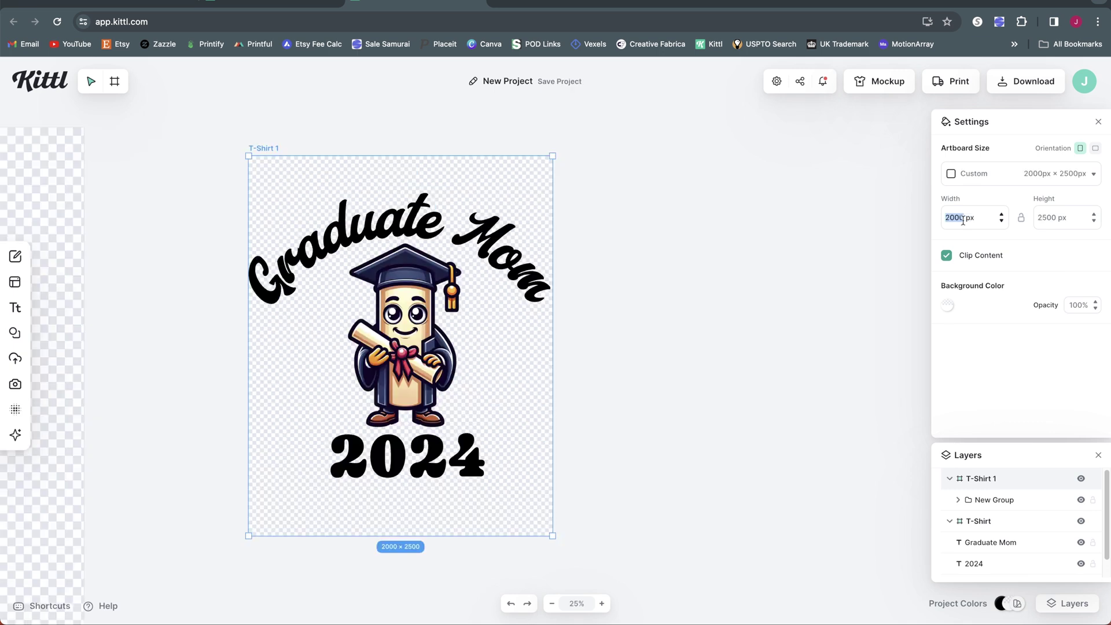
pyautogui.click(779, 299)
pyautogui.click(262, 147)
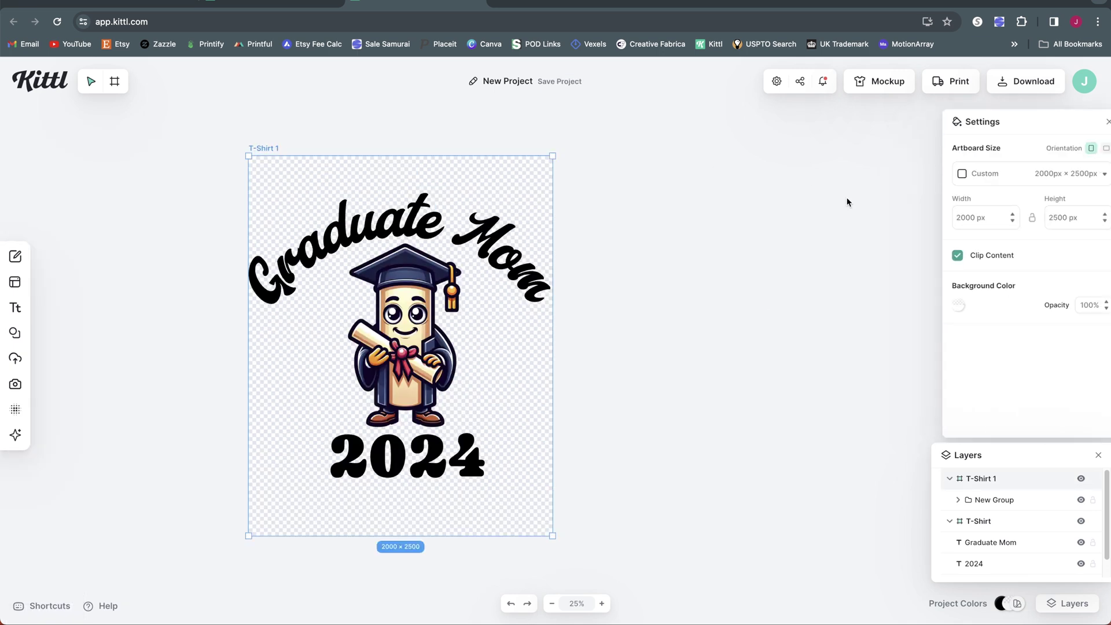
pyautogui.hotkey('ctrl', 'z')
# Enlarge the design group to fill the square artboard and centre it.
pyautogui.moveTo(474, 235); pyautogui.dragTo(475, 263)
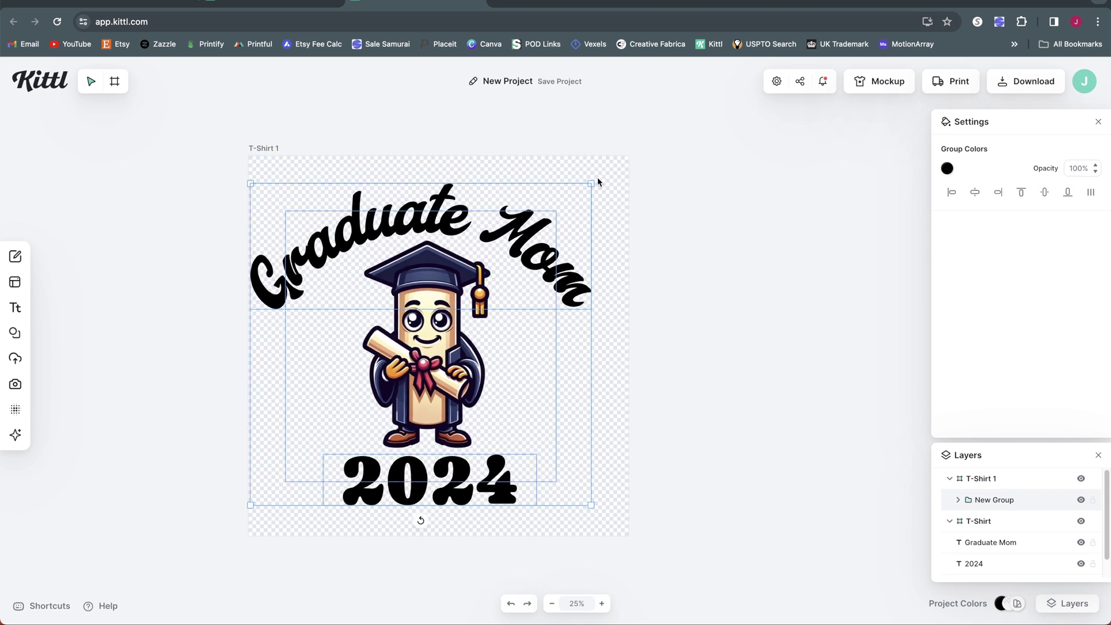
pyautogui.moveTo(598, 181); pyautogui.dragTo(627, 169)
pyautogui.moveTo(557, 223); pyautogui.dragTo(557, 223)
pyautogui.click(803, 255)
# Rename the T-Shirt 1 artboard to Mug.
pyautogui.click(267, 150)
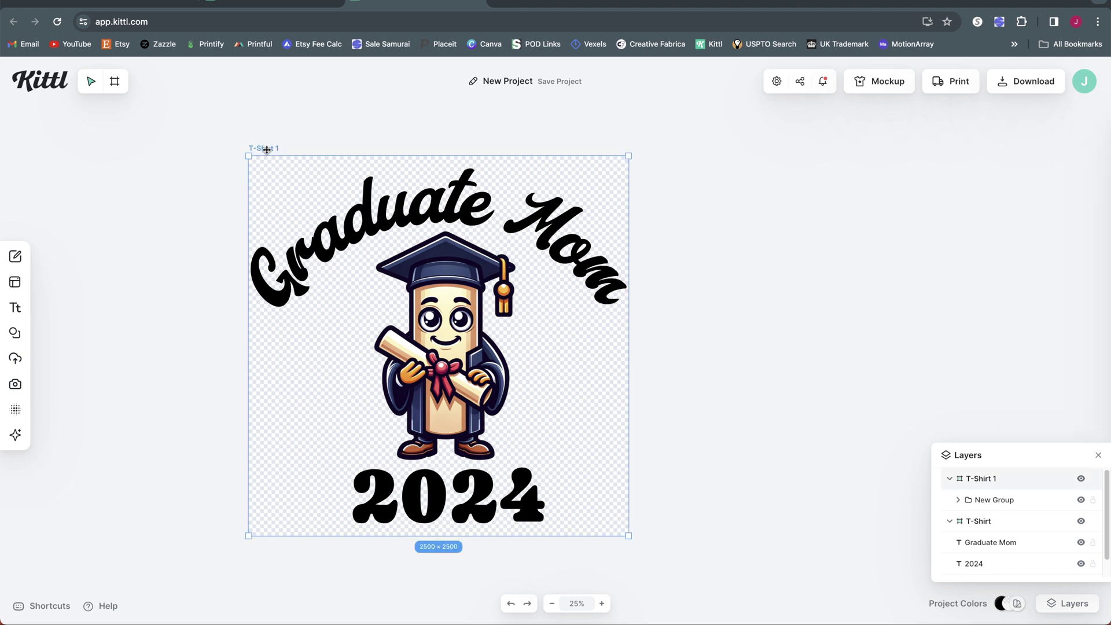
pyautogui.click(441, 140)
pyautogui.write('M')
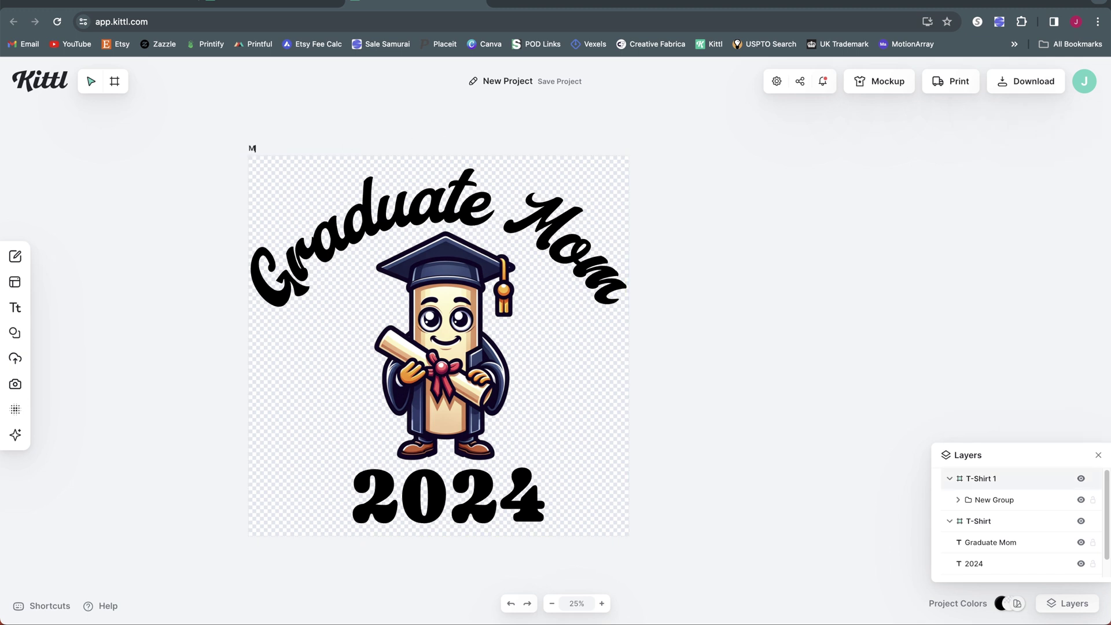
pyautogui.write('ug')
pyautogui.press('Return')
pyautogui.scroll(-1, 347, 369)
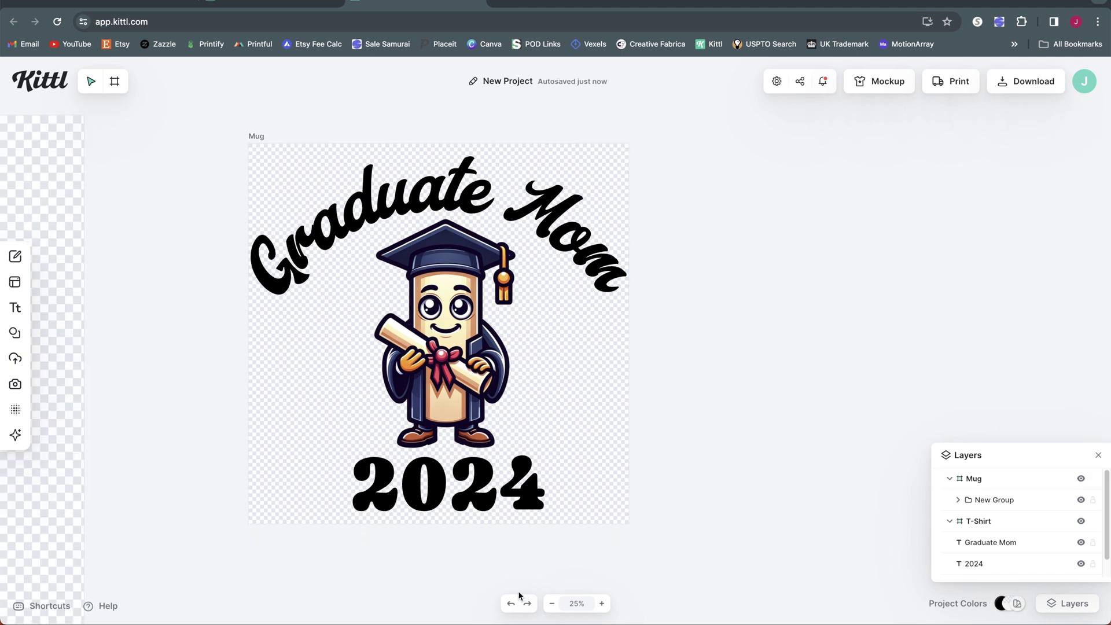
# Zoom out and check the T-Shirt artboard's size.
pyautogui.click(551, 603)
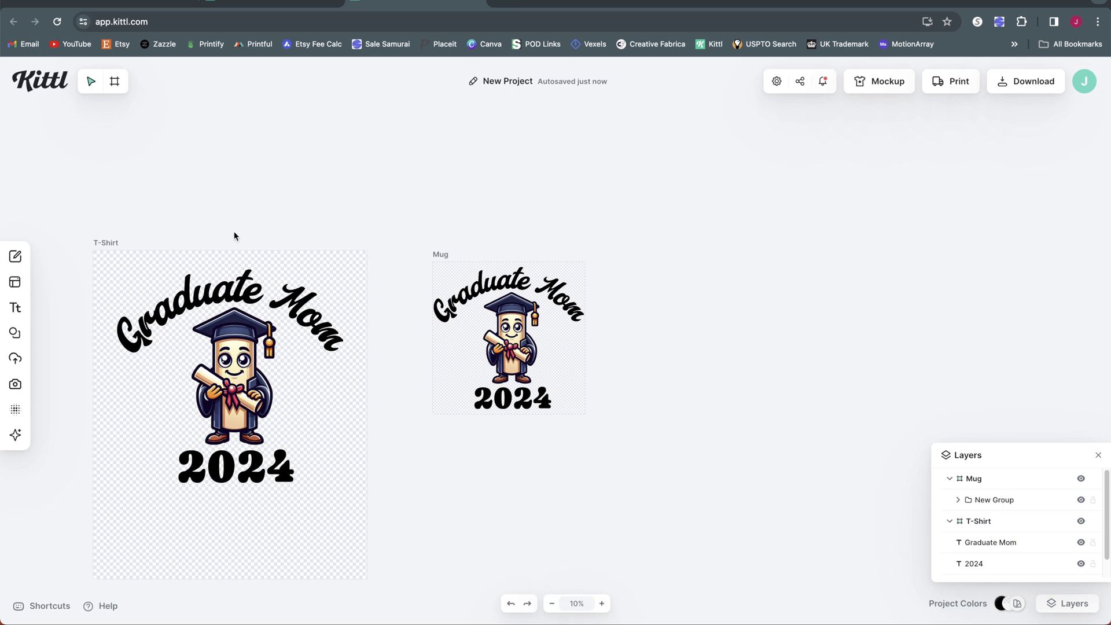
pyautogui.click(111, 244)
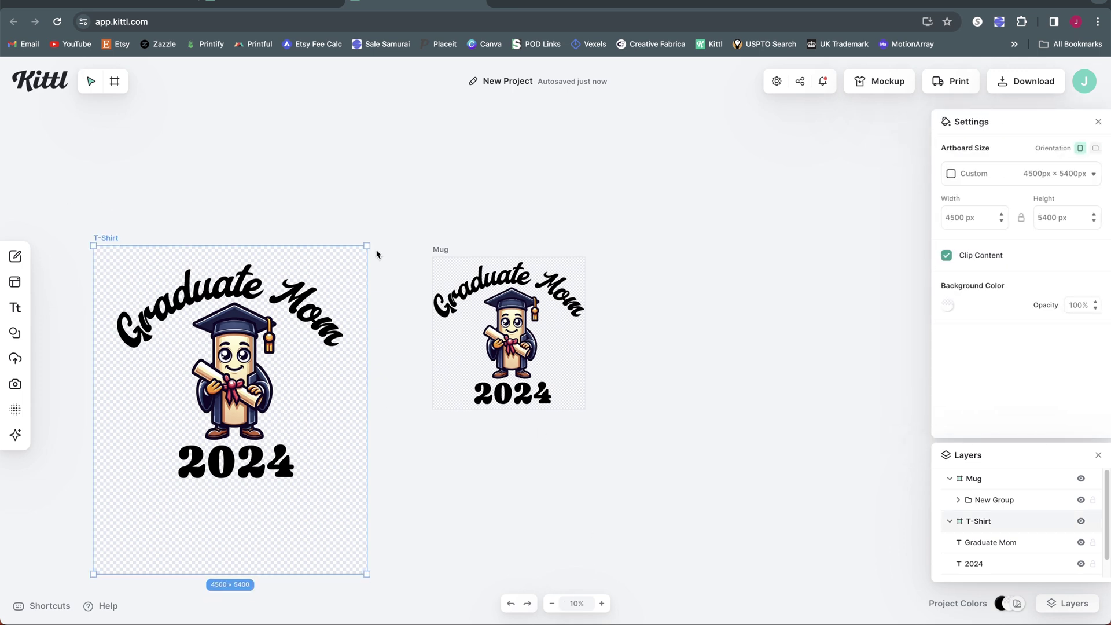
pyautogui.scroll(-5, 376, 253)
pyautogui.scroll(4, 376, 253)
pyautogui.click(376, 253)
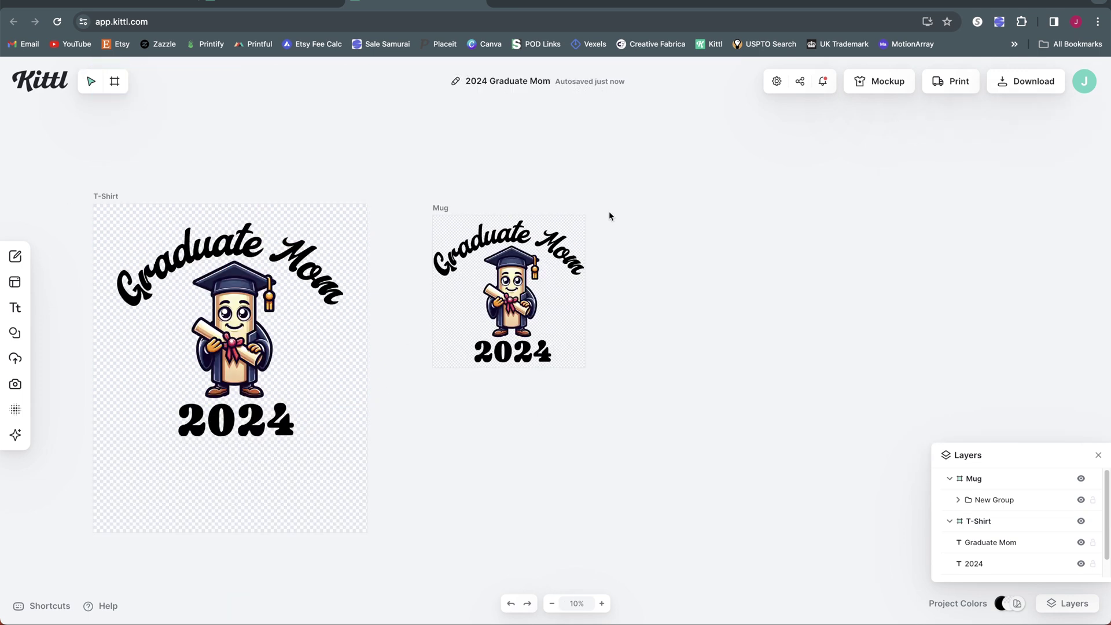
# Download all artboards as PNG with Remove Background switched on.
pyautogui.click(1009, 87)
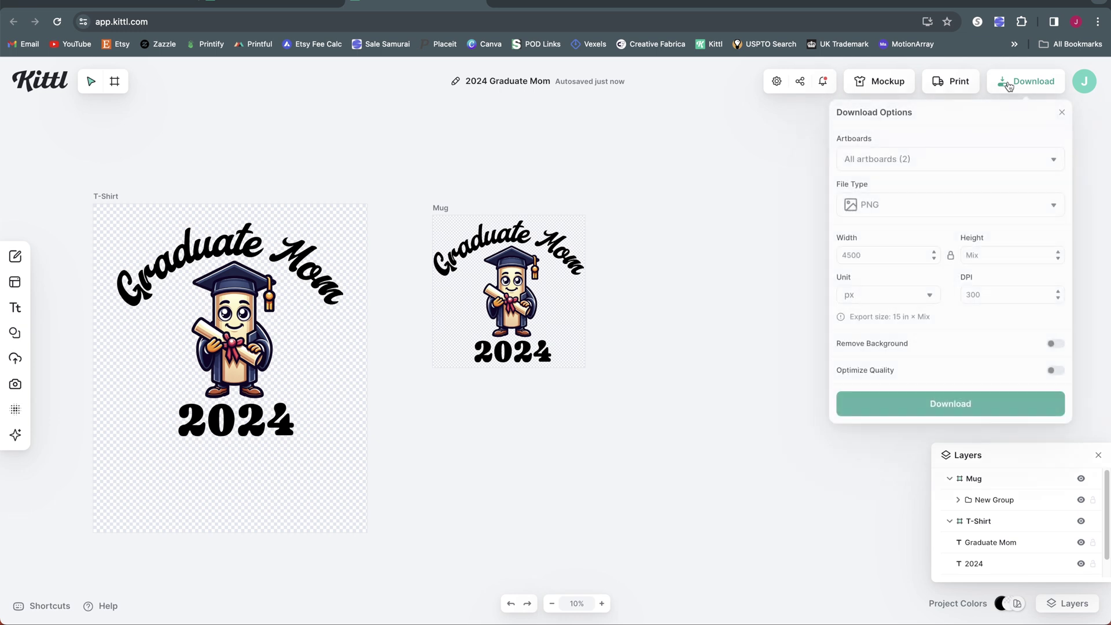
pyautogui.click(871, 159)
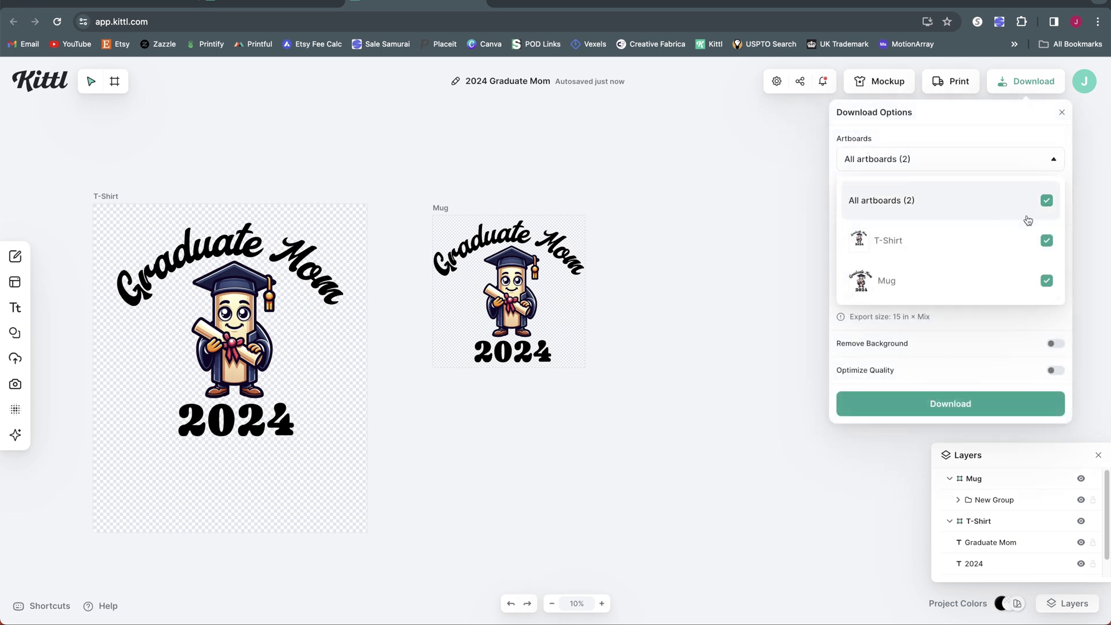
pyautogui.click(1048, 217)
pyautogui.click(1046, 204)
pyautogui.click(974, 141)
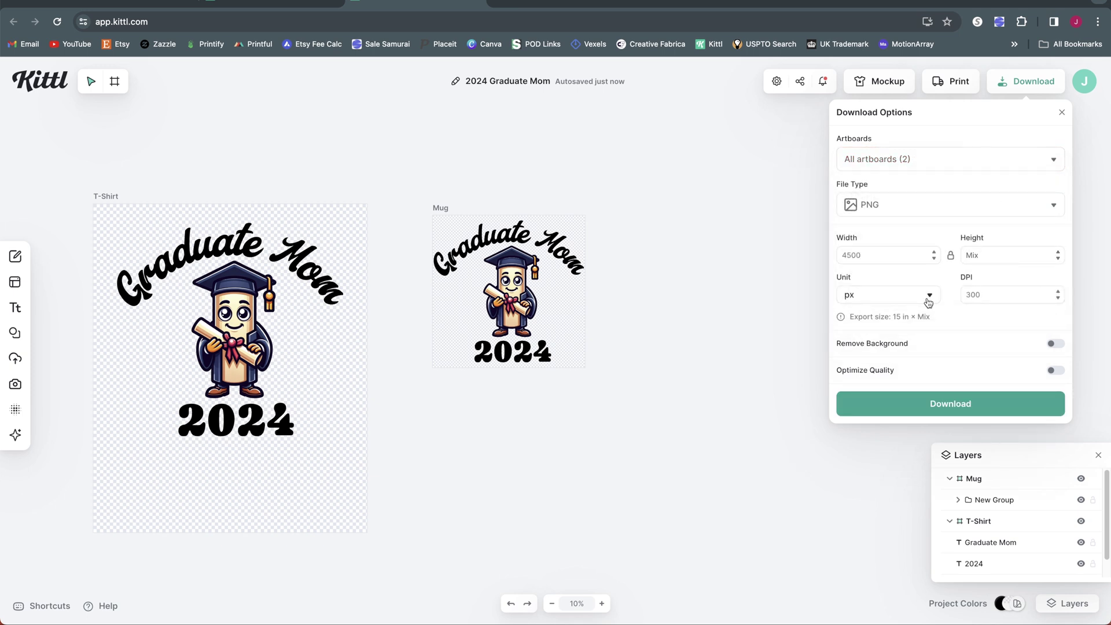
pyautogui.click(934, 206)
pyautogui.click(931, 289)
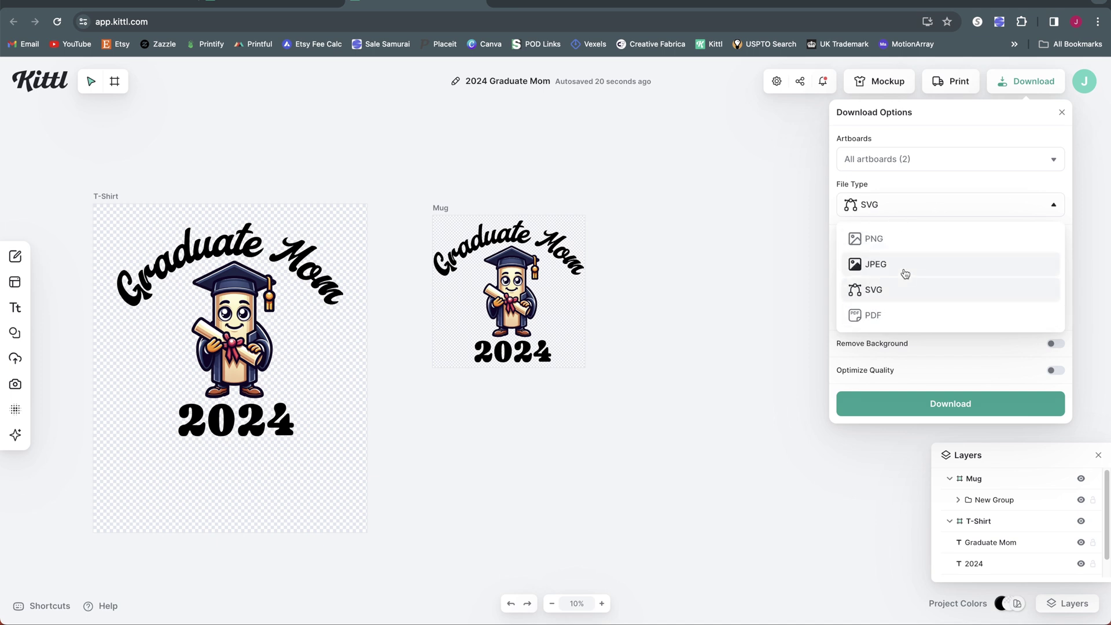
pyautogui.click(894, 239)
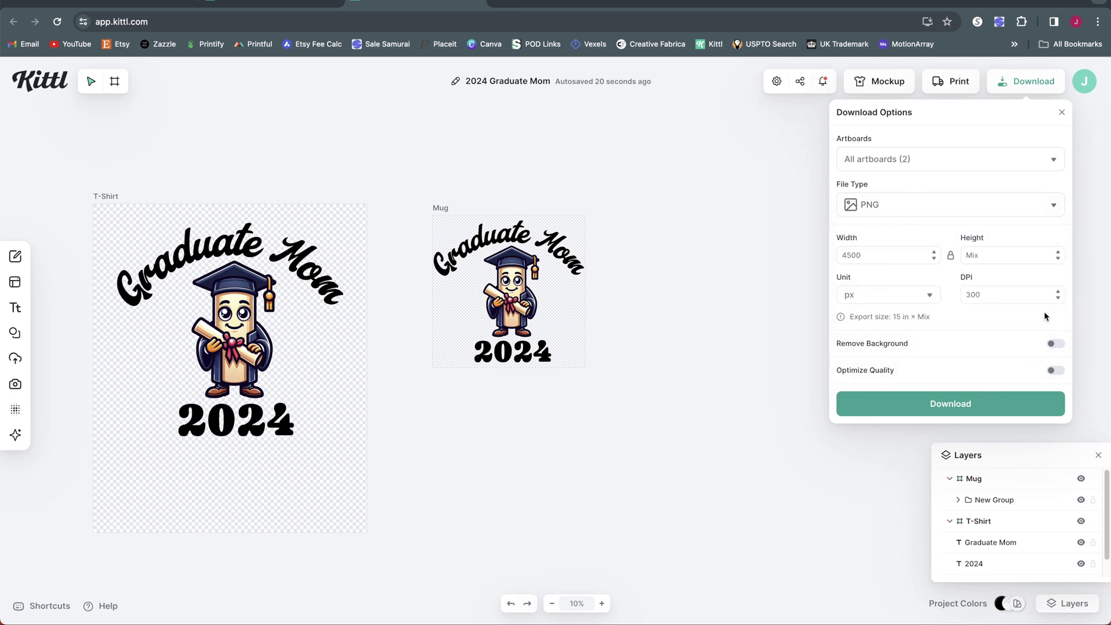
pyautogui.click(1056, 343)
pyautogui.click(960, 406)
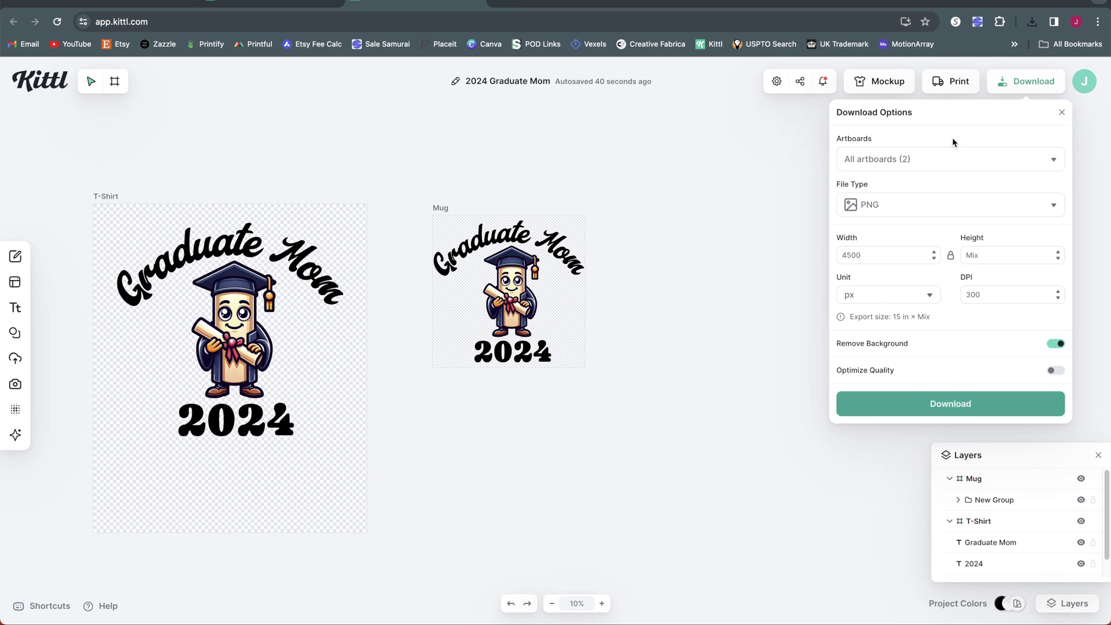
# Open the downloaded 2024 Graduate Mom.zip, preview T-Shirt.png and Mug.png, then close Finder.
pyautogui.click(1033, 23)
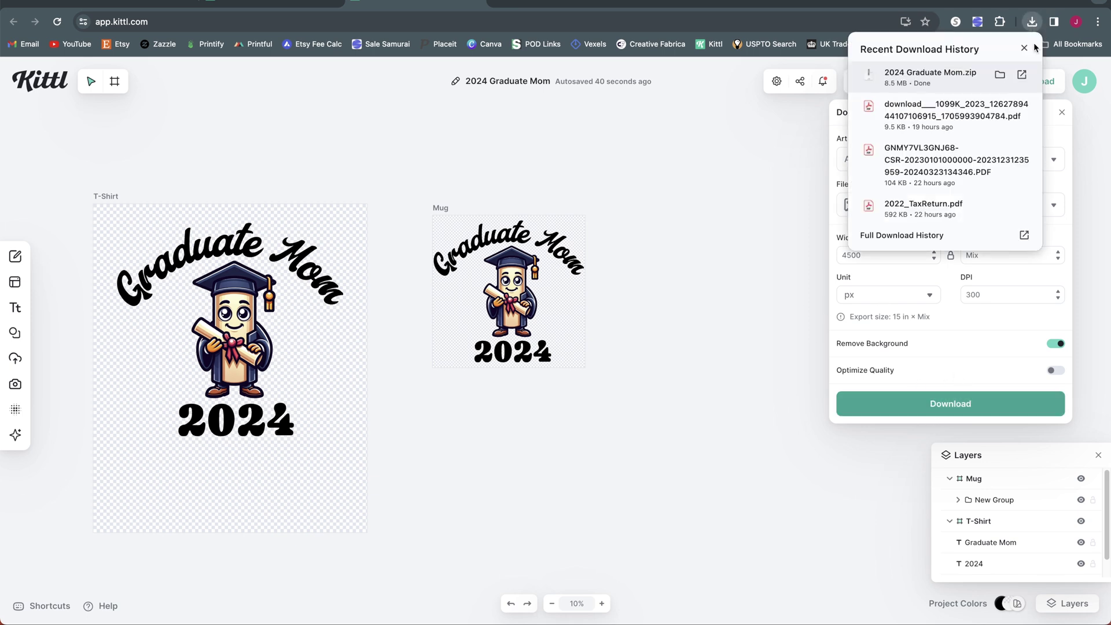
pyautogui.click(935, 72)
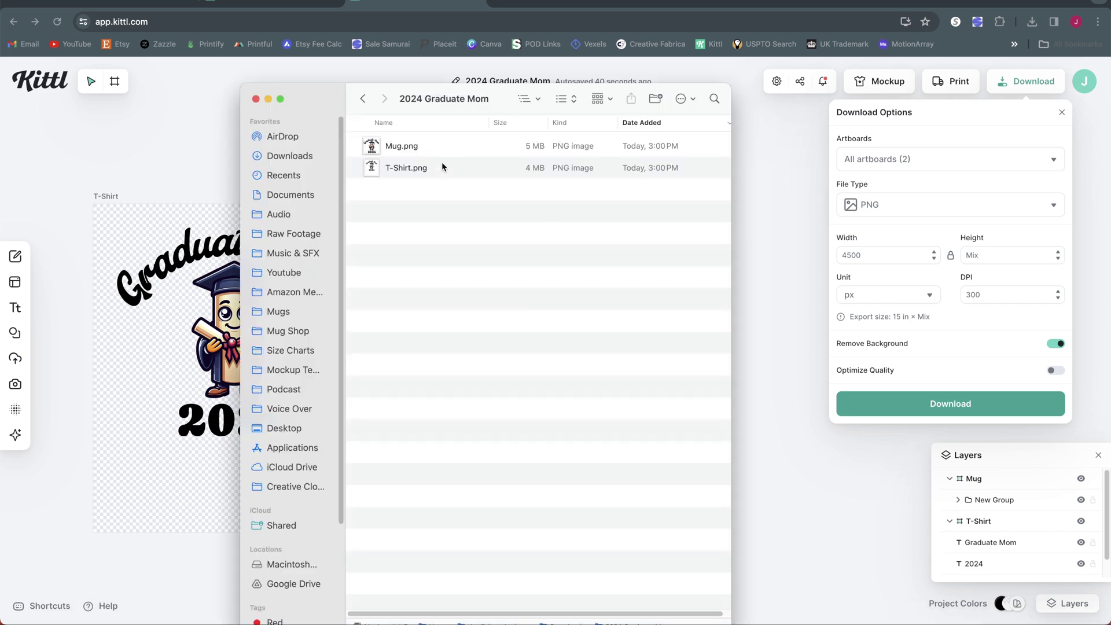
pyautogui.press('space')
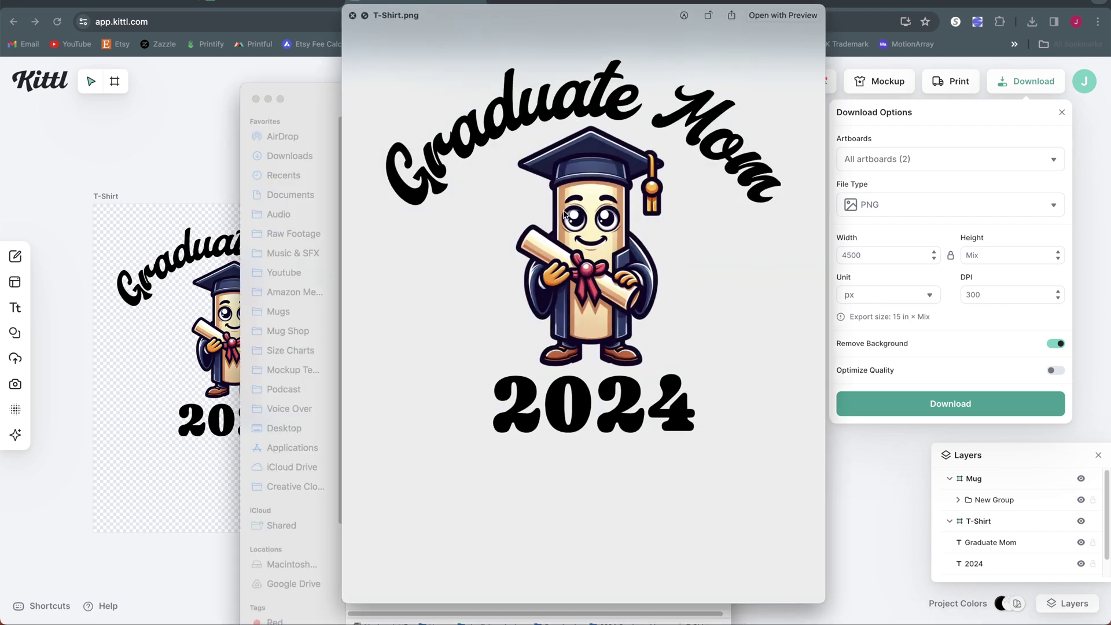
pyautogui.press('space')
pyautogui.click(436, 152)
pyautogui.press('space')
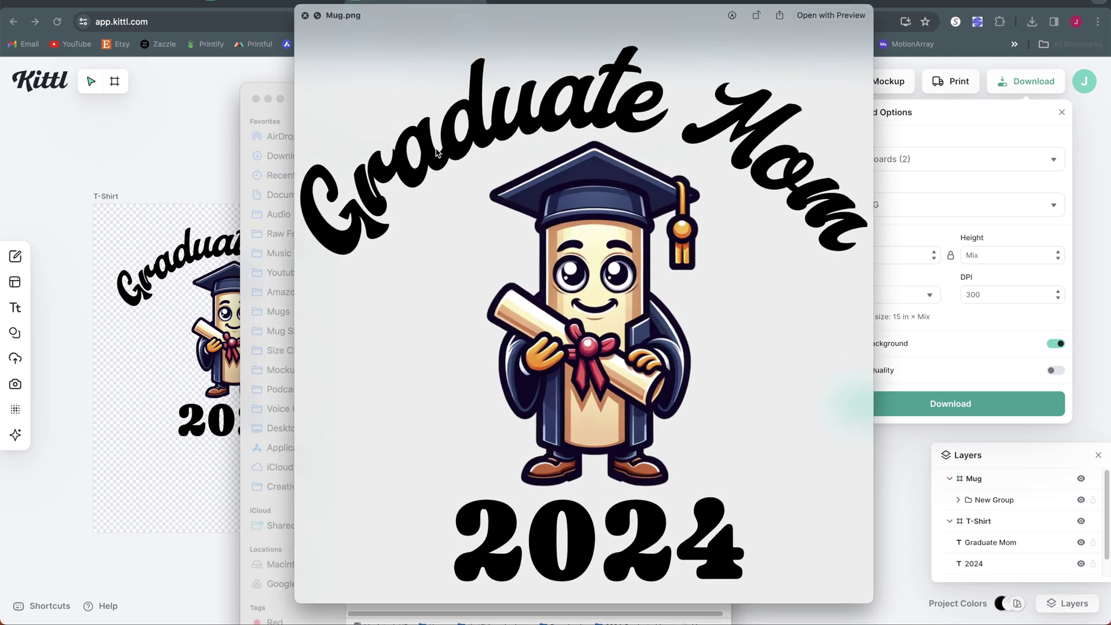
pyautogui.press('space')
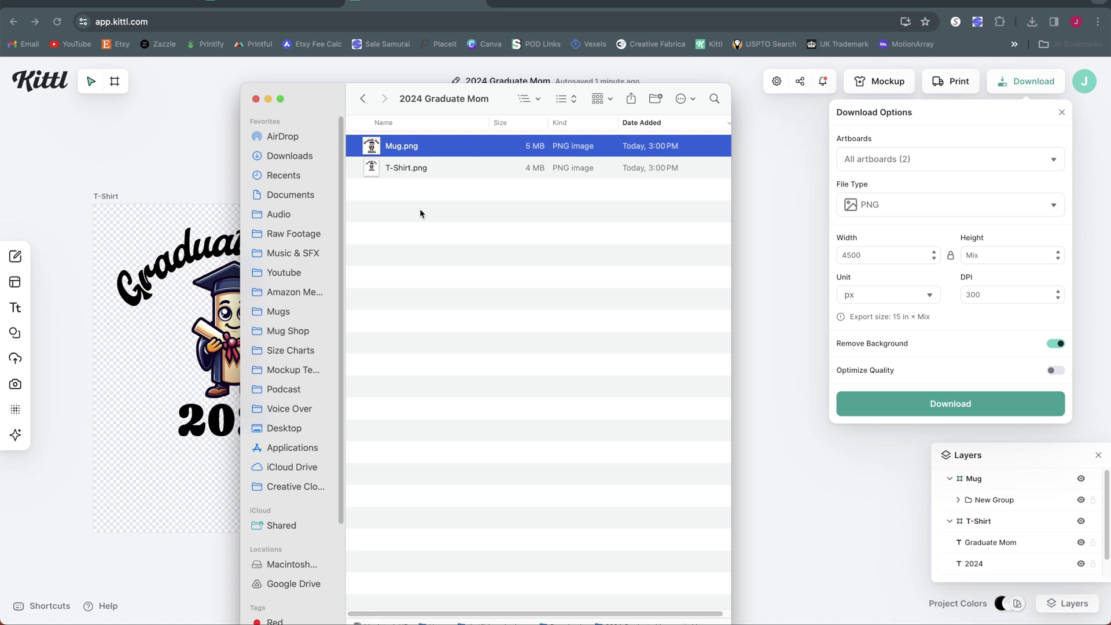
pyautogui.click(704, 229)
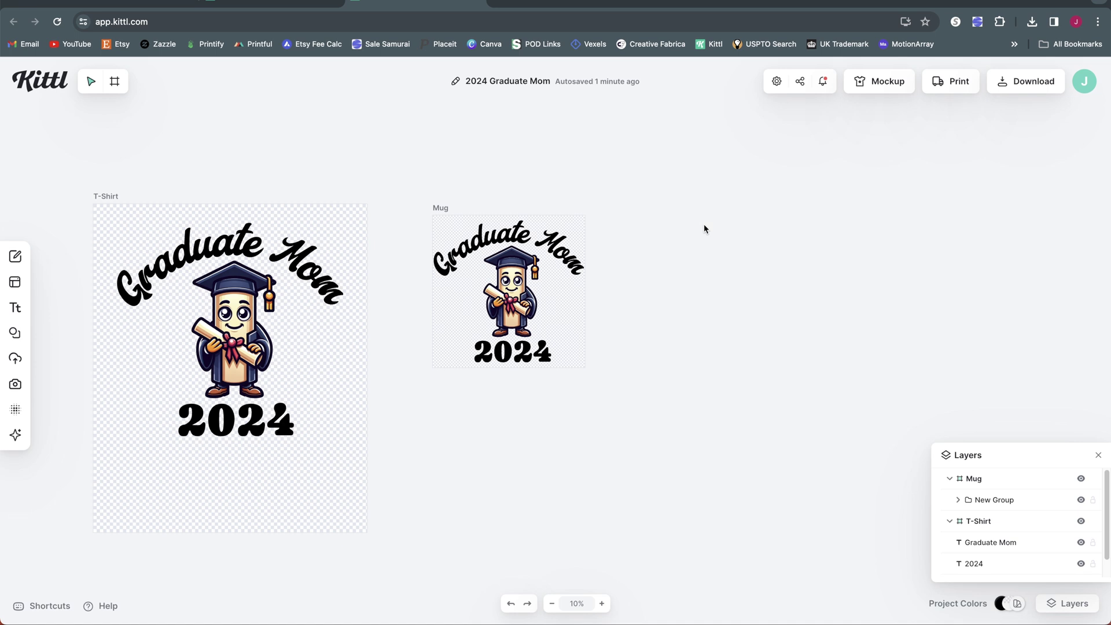
# Delete the Mug artboard and move the T-Shirt artboard up and to the right.
pyautogui.rightClick(570, 222)
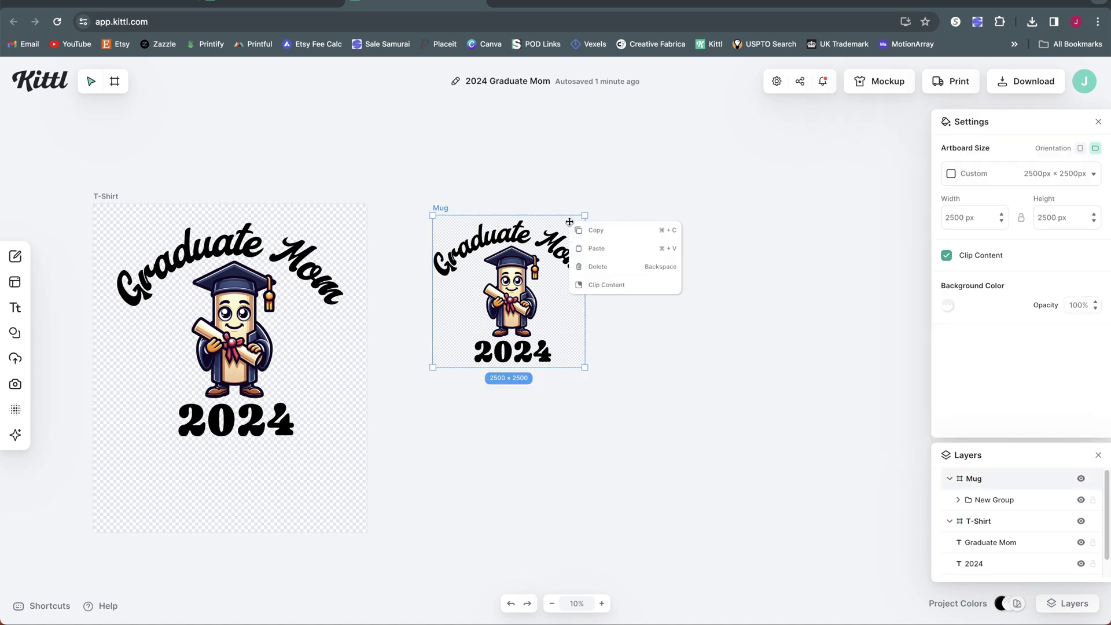
pyautogui.click(630, 267)
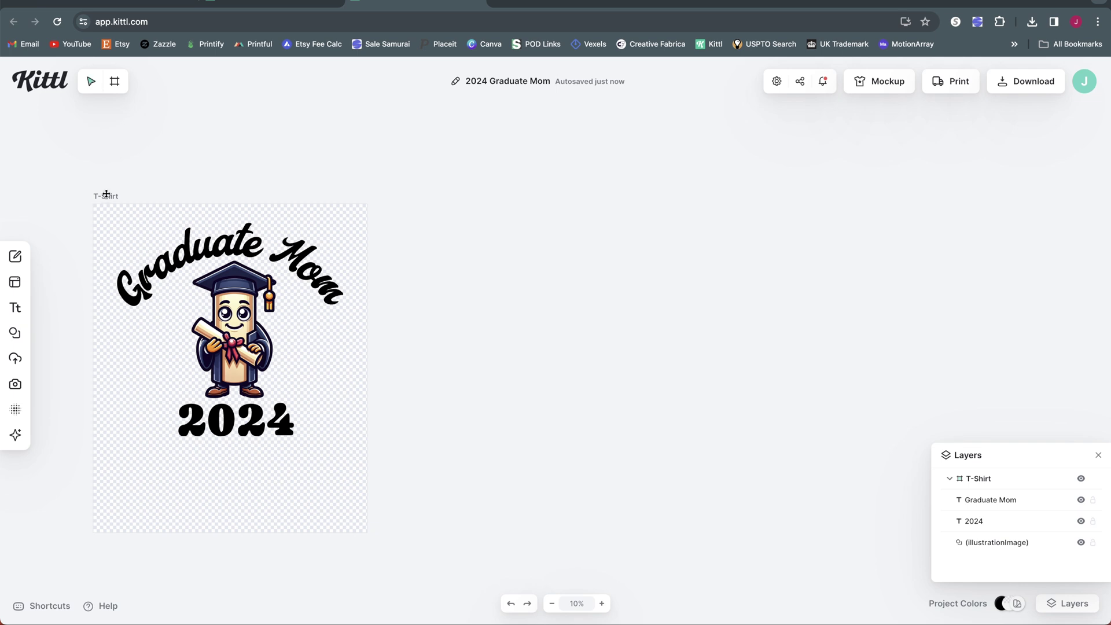
pyautogui.moveTo(105, 194); pyautogui.dragTo(148, 130)
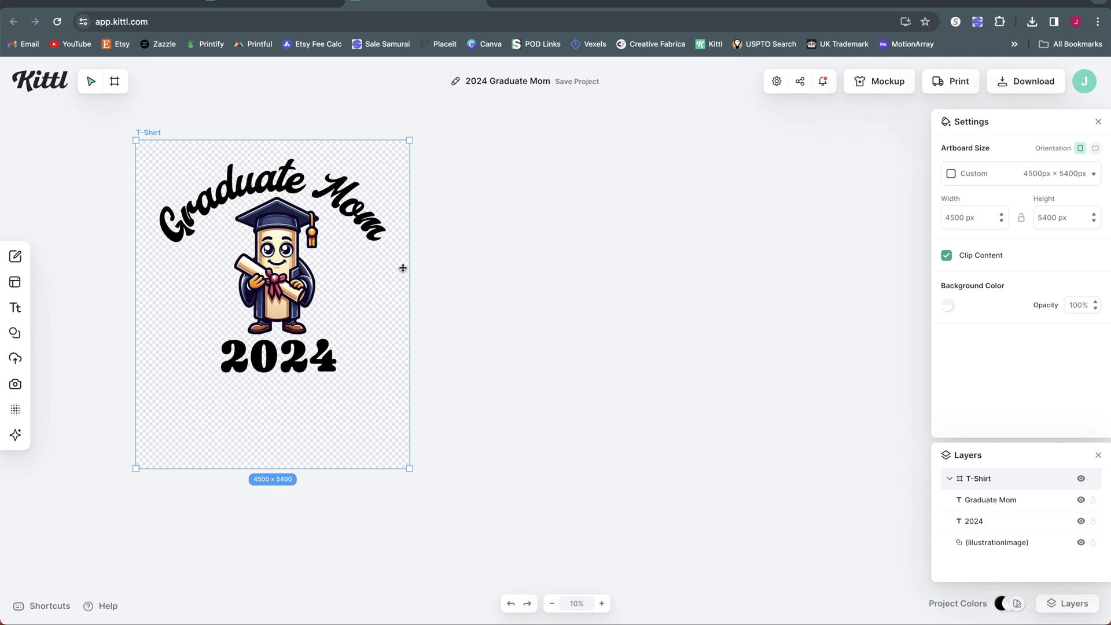
# Remove 'Mom' from the project title so it reads '2024 Graduate'.
pyautogui.doubleClick(508, 81)
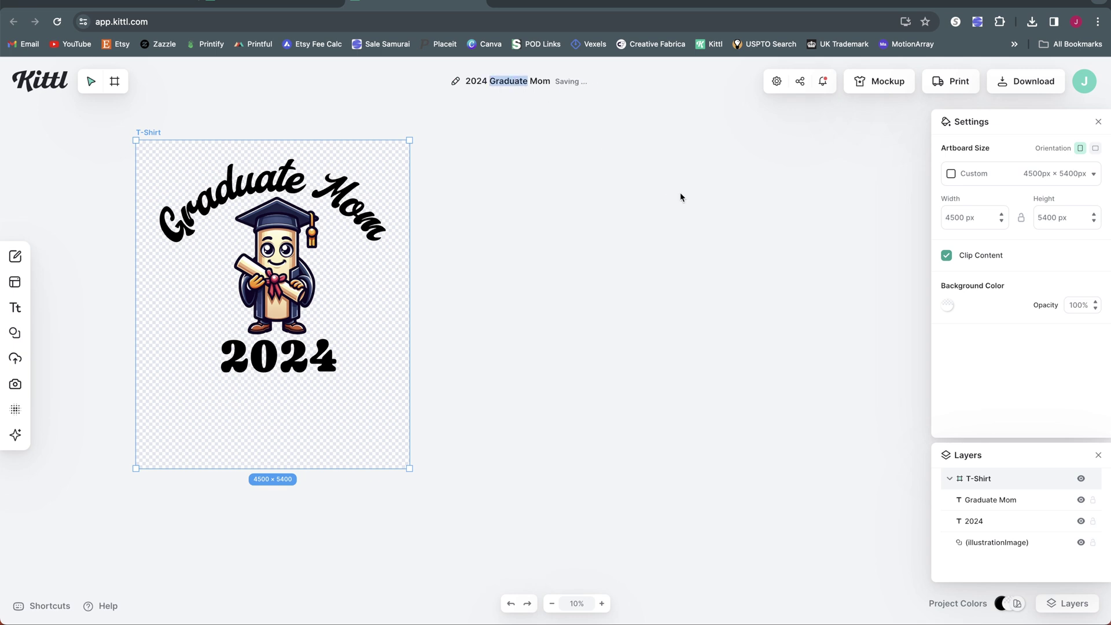
pyautogui.moveTo(530, 81); pyautogui.dragTo(562, 85)
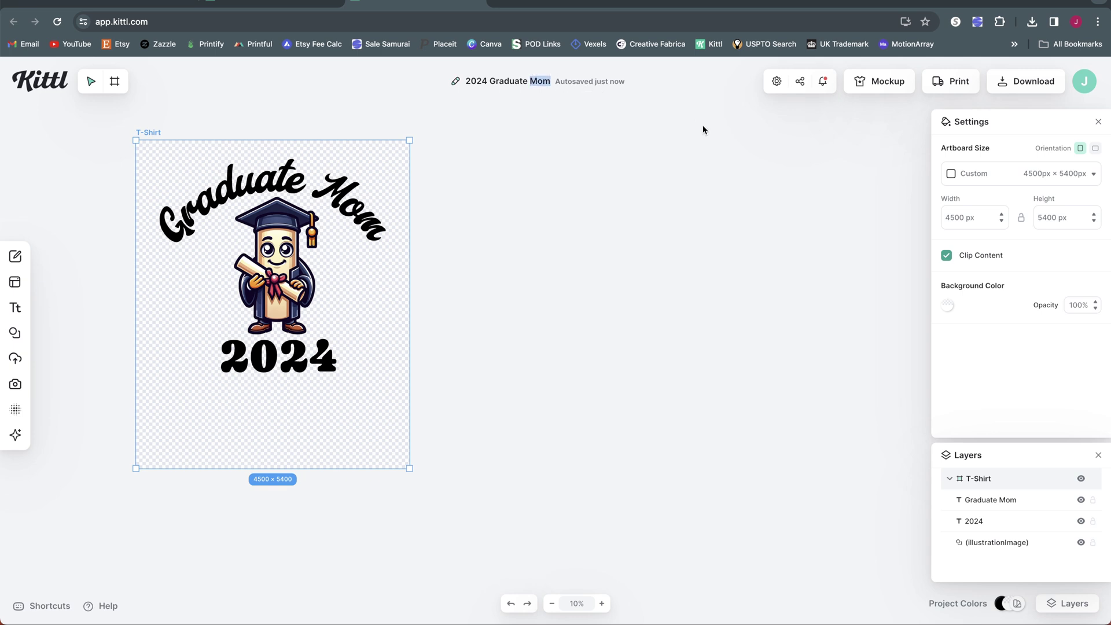
pyautogui.press('BackSpace')
pyautogui.press('BackSpace')
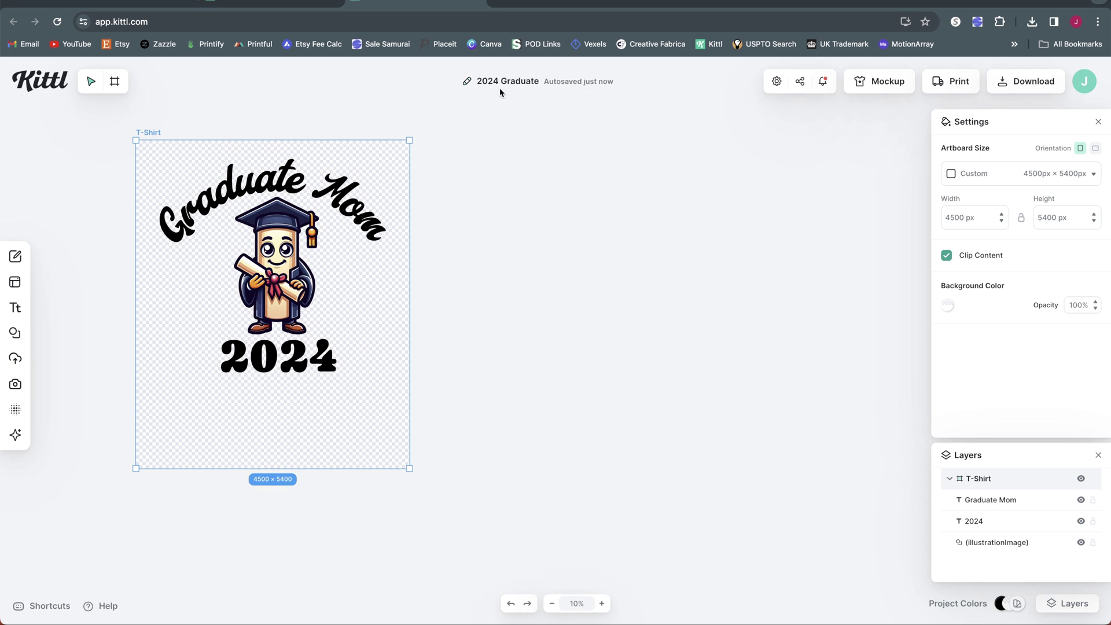
pyautogui.click(549, 178)
# Rename the T-Shirt artboard to 'Mom'.
pyautogui.click(149, 132)
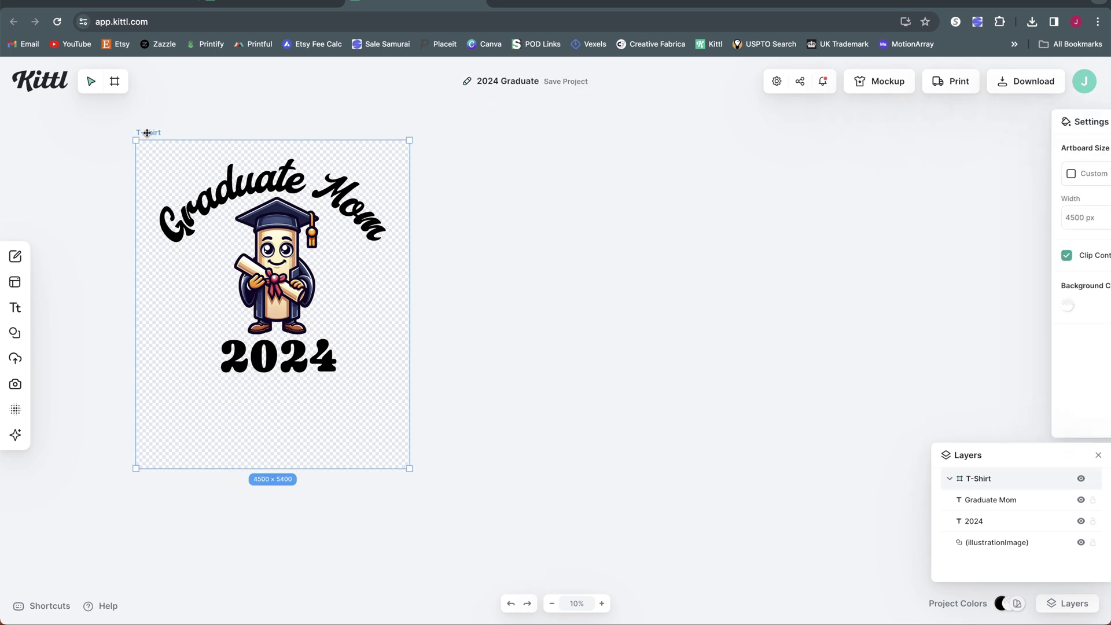
pyautogui.click(280, 127)
pyautogui.write('Mom')
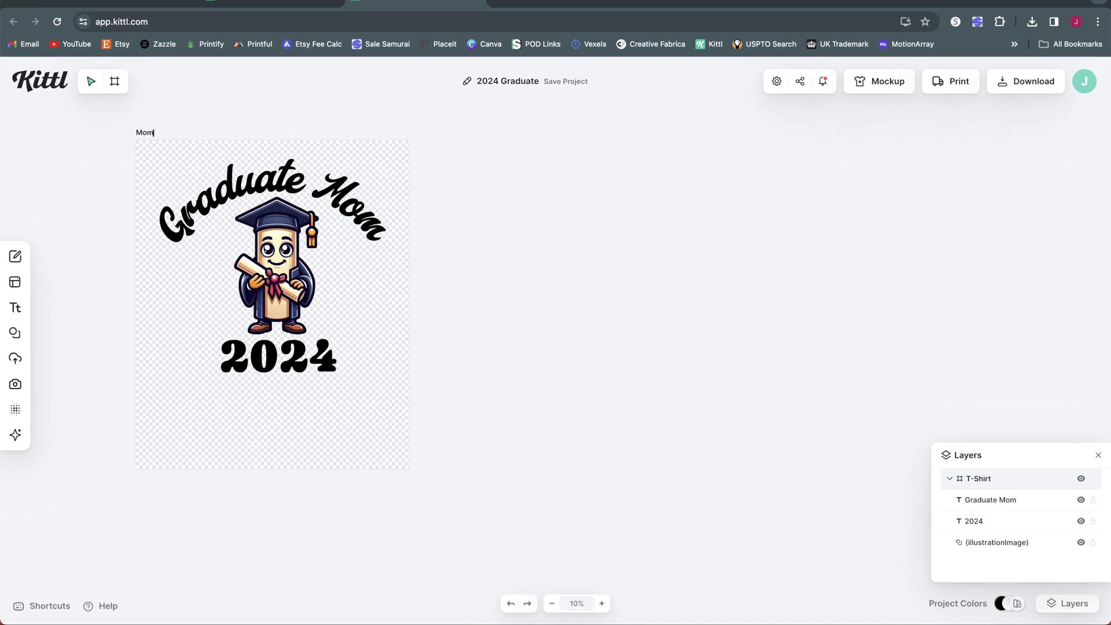
pyautogui.press('Return')
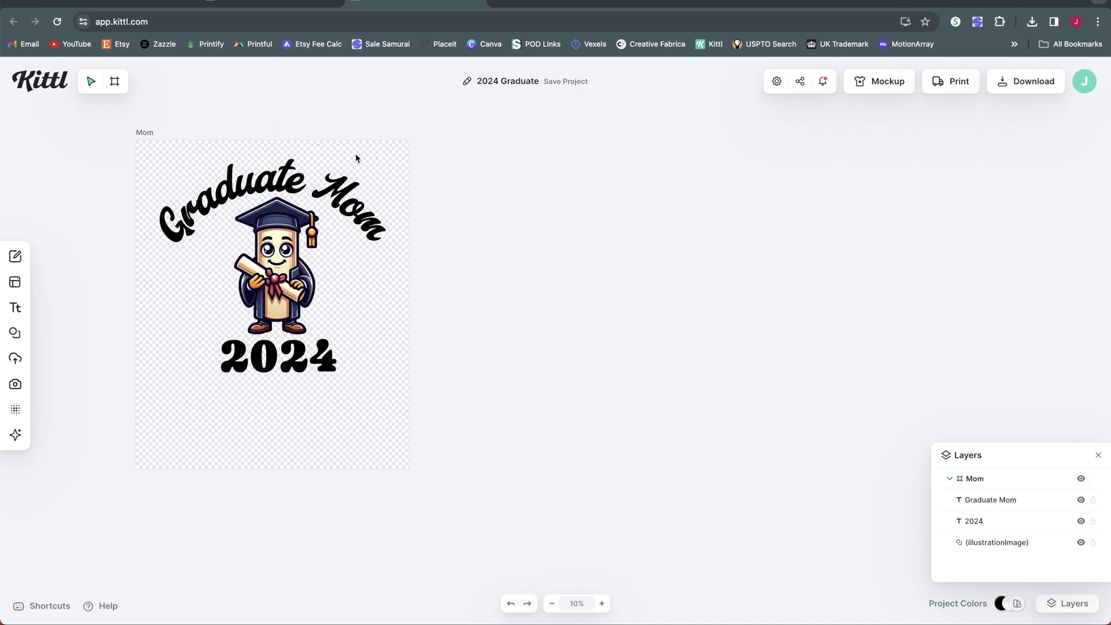
pyautogui.click(146, 132)
# Duplicate the Mom artboard beside it, rename it 'Dad' and change its headline to 'Graduate Dad'.
pyautogui.rightClick(384, 144)
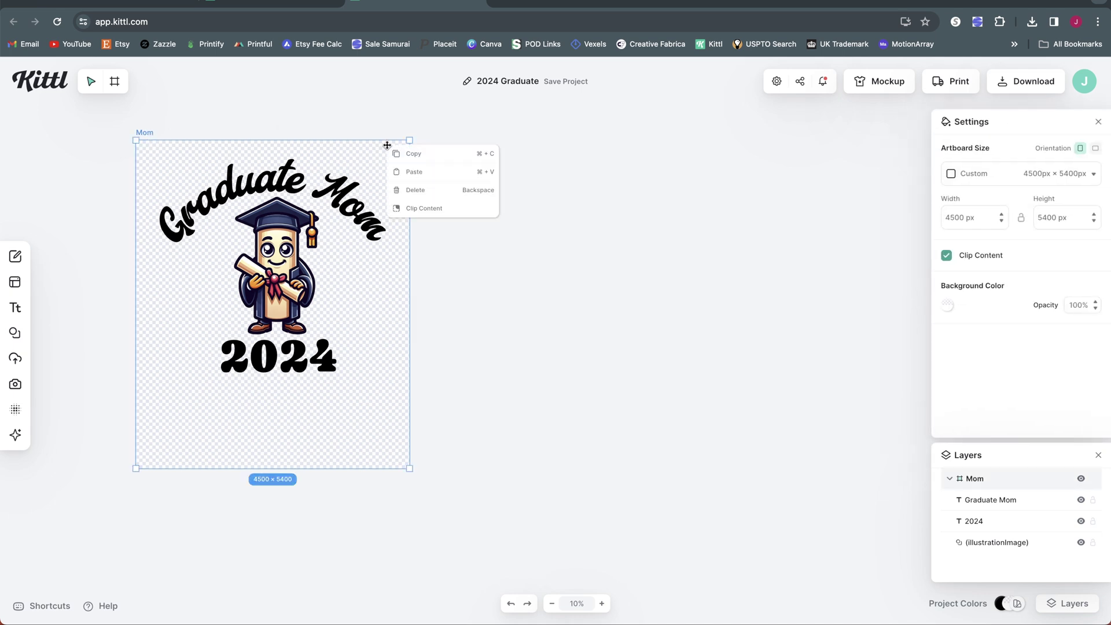
pyautogui.click(550, 184)
pyautogui.rightClick(551, 184)
pyautogui.click(560, 186)
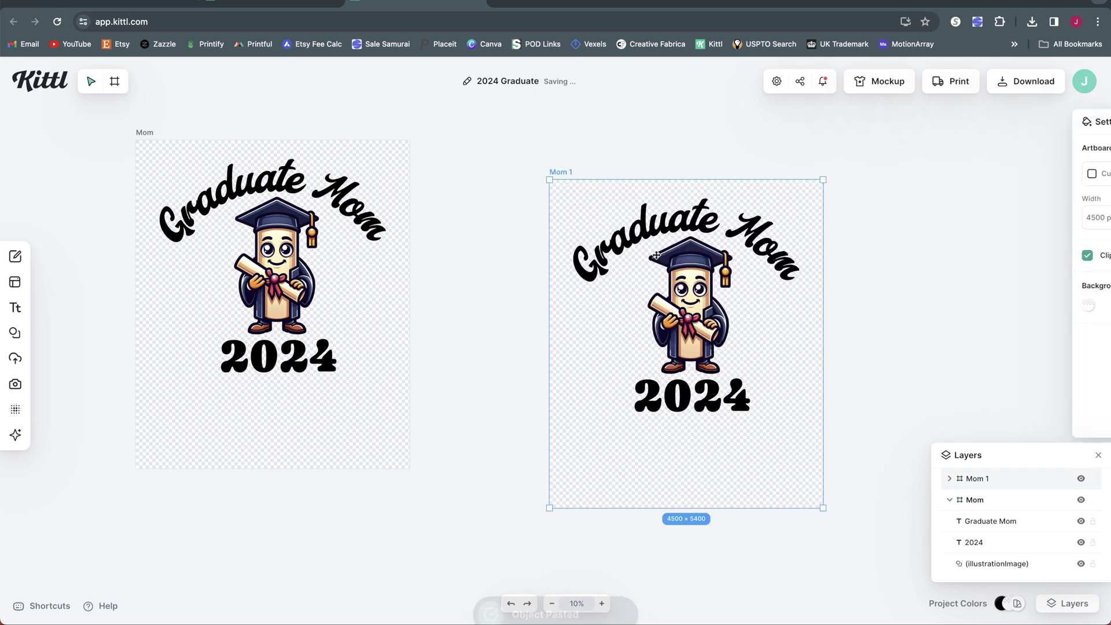
pyautogui.moveTo(565, 171); pyautogui.dragTo(450, 132)
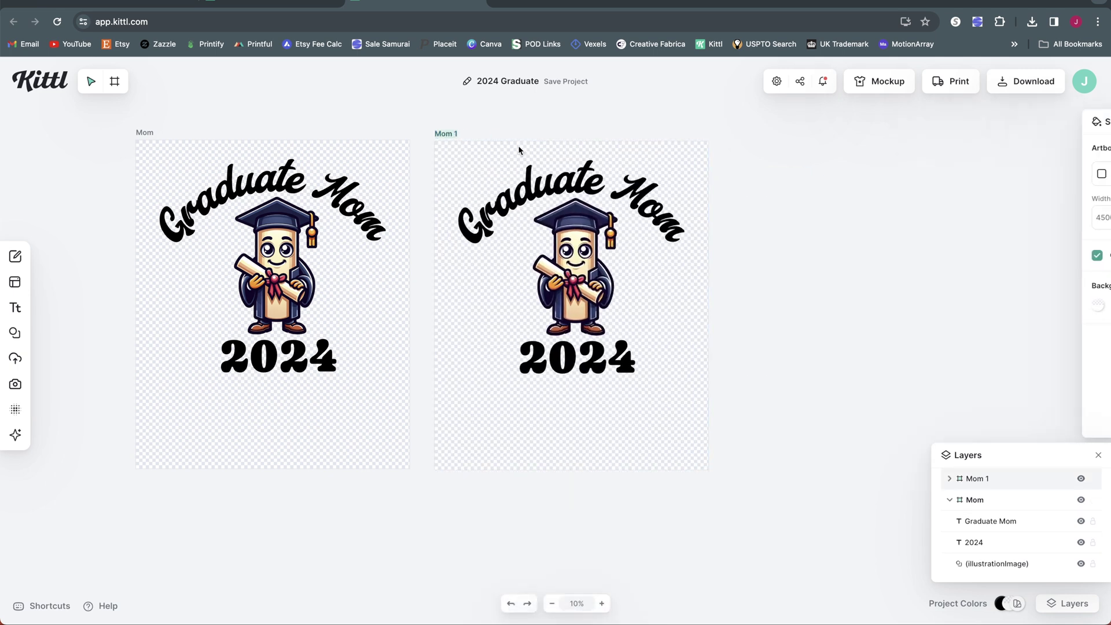
pyautogui.doubleClick(442, 133)
pyautogui.write('Dad')
pyautogui.press('Return')
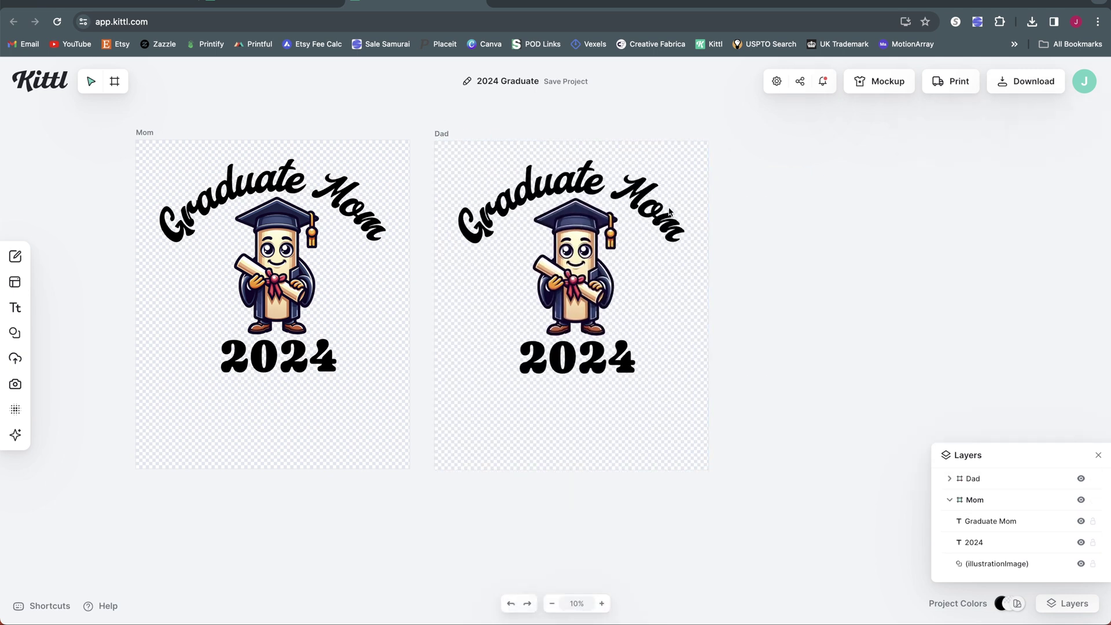
pyautogui.doubleClick(658, 215)
pyautogui.write('Dad')
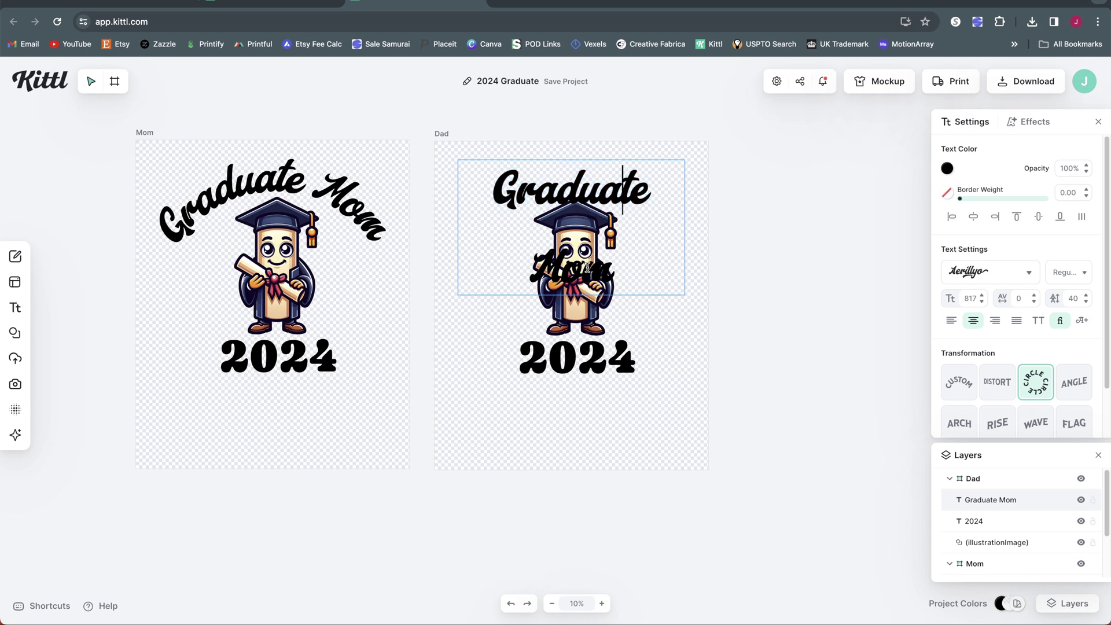
pyautogui.press('Escape')
pyautogui.click(759, 477)
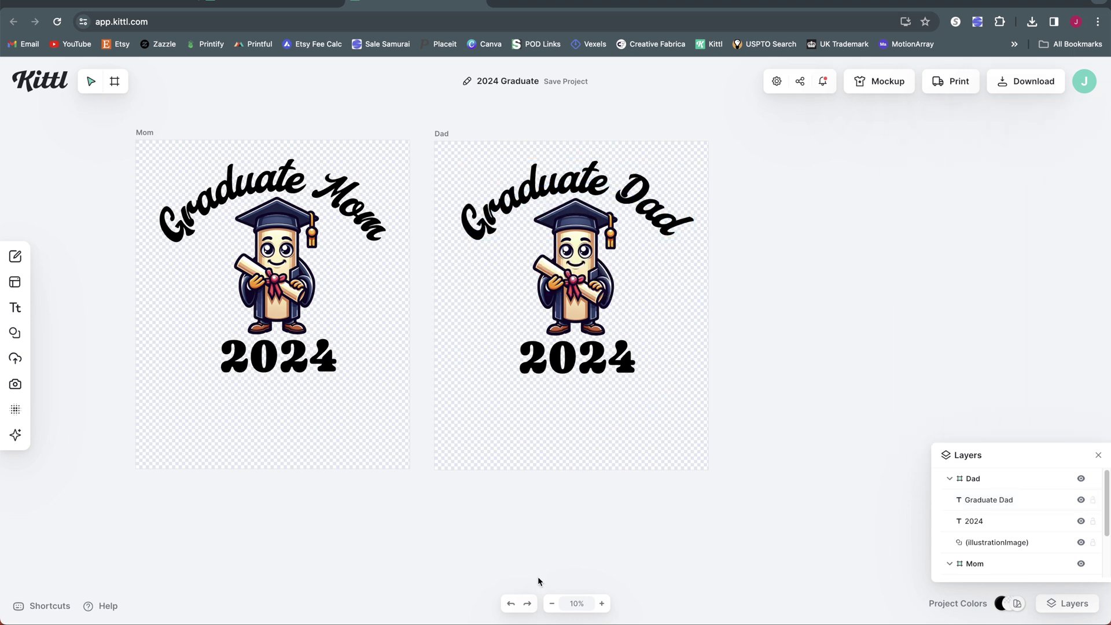
# Duplicate the Dad artboard, rename it 'Brother' and change its headline to 'Graduate Brother'.
pyautogui.click(448, 137)
pyautogui.rightClick(448, 137)
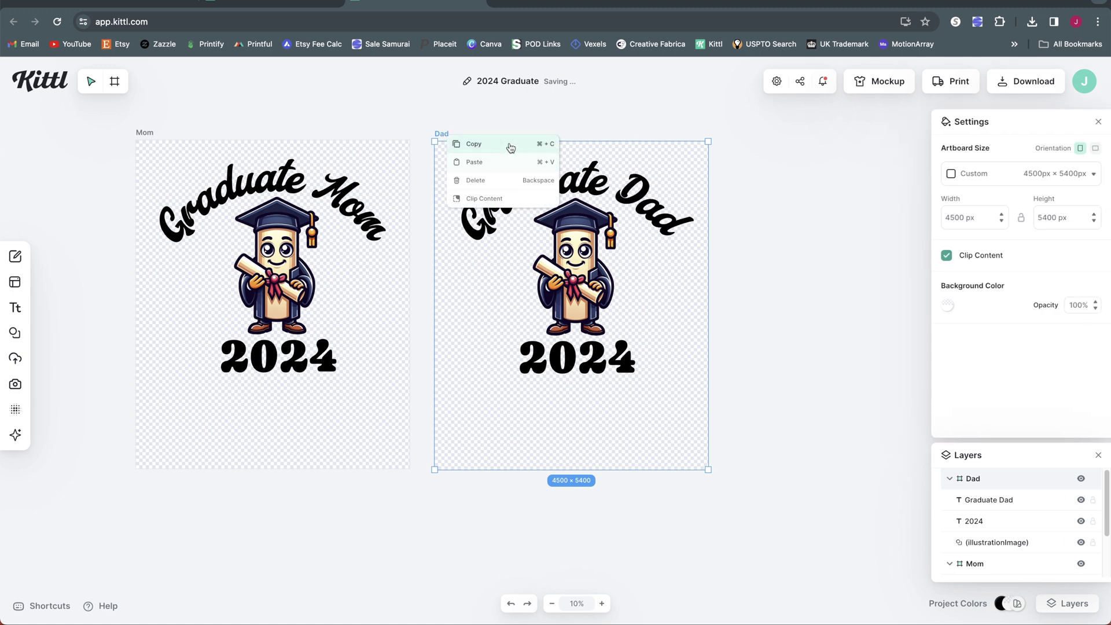
pyautogui.click(741, 166)
pyautogui.rightClick(746, 163)
pyautogui.click(766, 187)
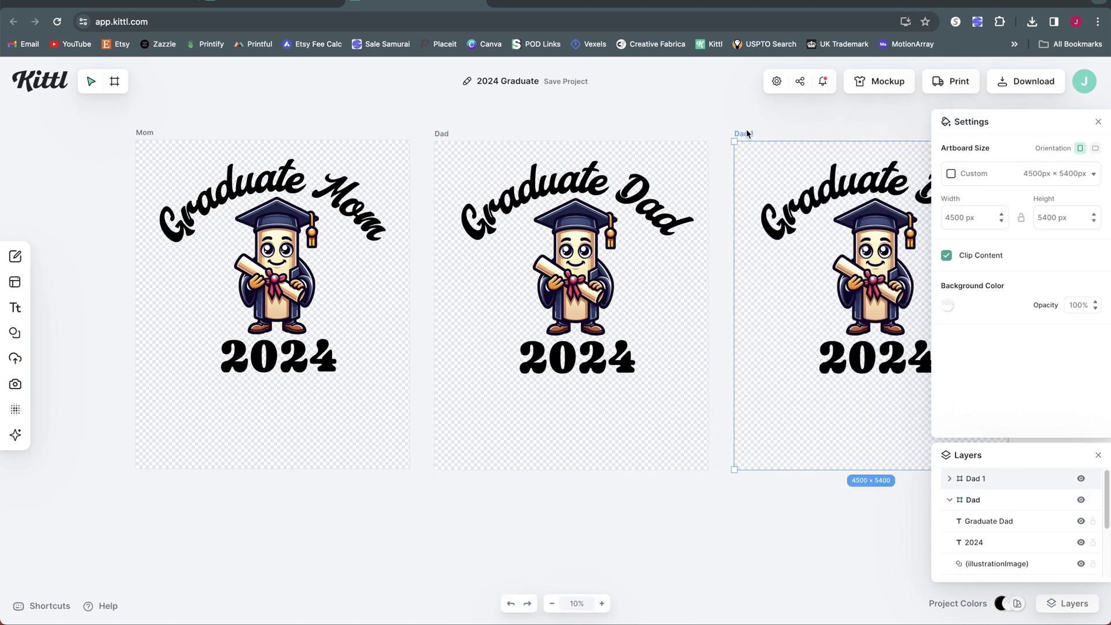
pyautogui.click(746, 133)
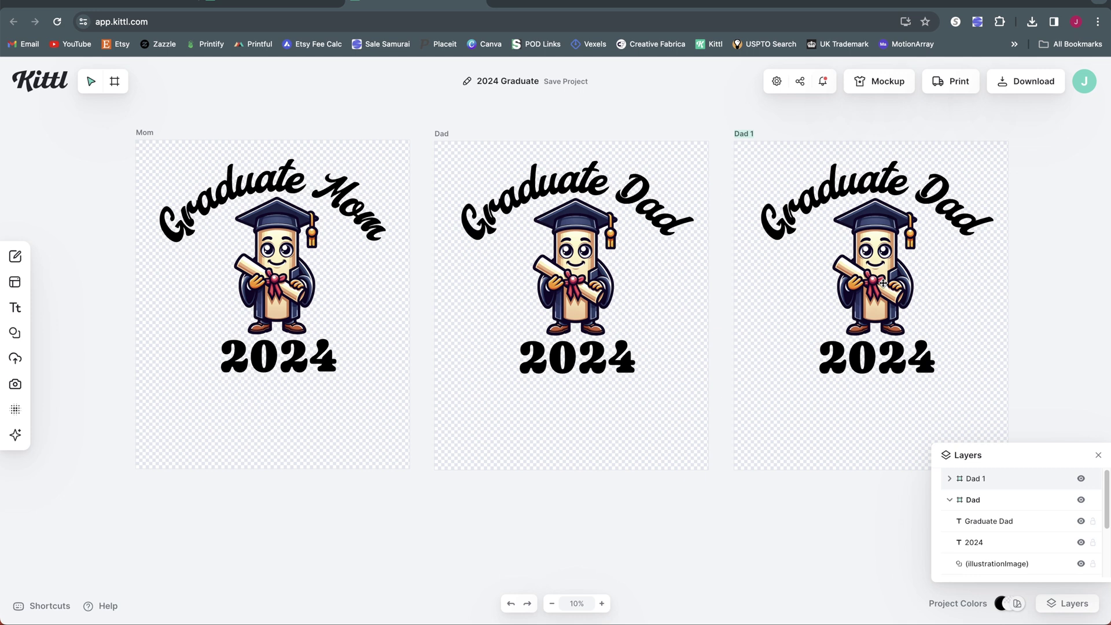
pyautogui.write('Brother')
pyautogui.click(834, 289)
pyautogui.doubleClick(834, 289)
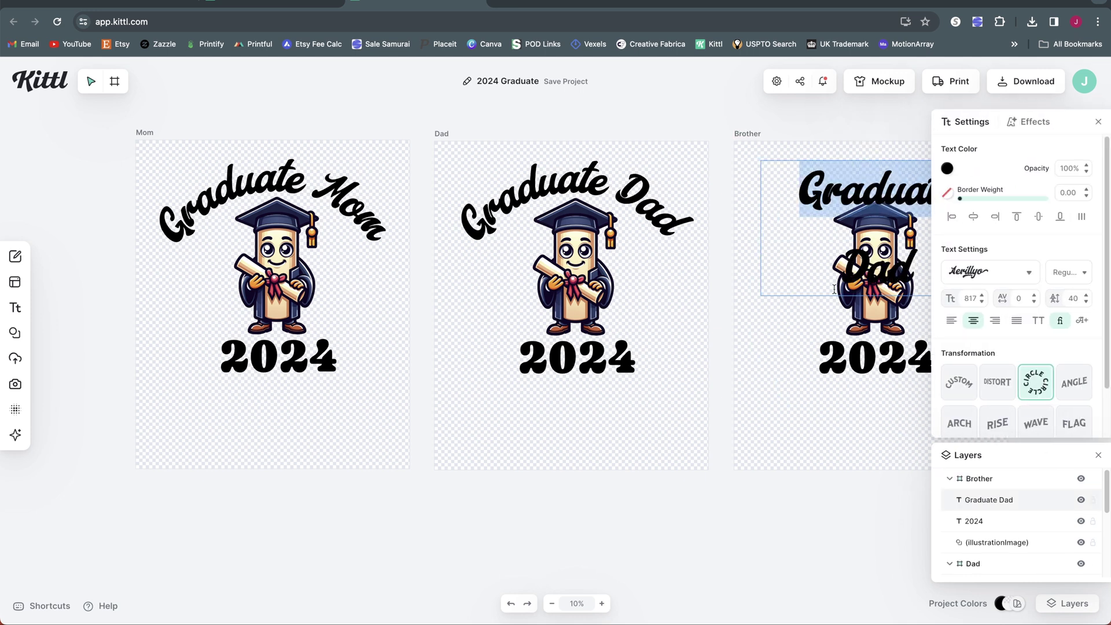
pyautogui.write('Brother')
pyautogui.click(781, 336)
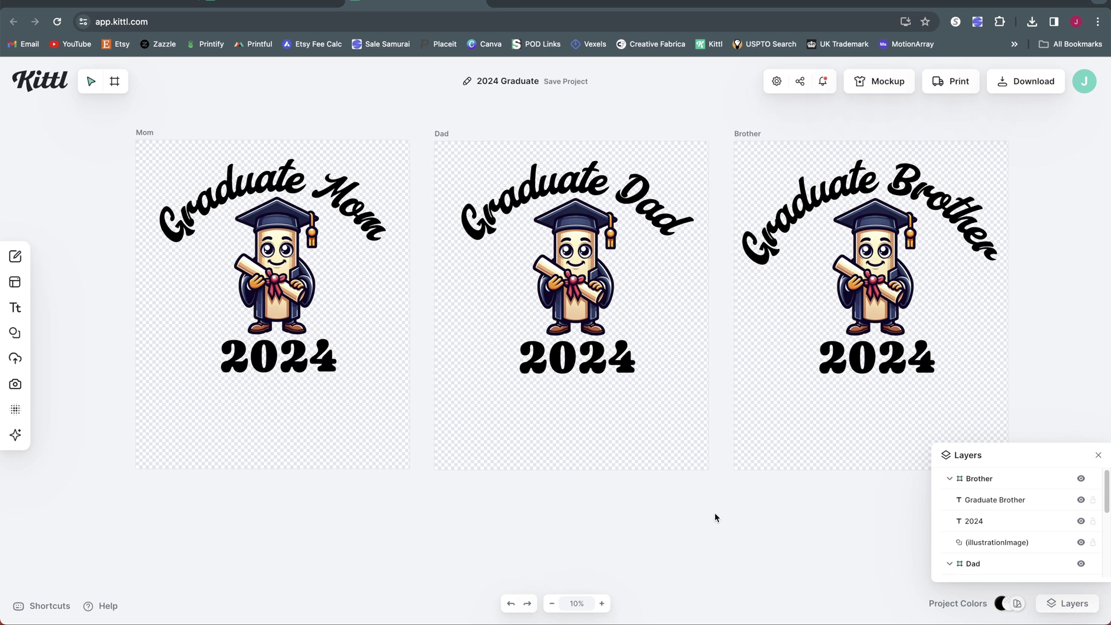
pyautogui.hscroll(10, 715, 512)
pyautogui.hscroll(-3, 563, 479)
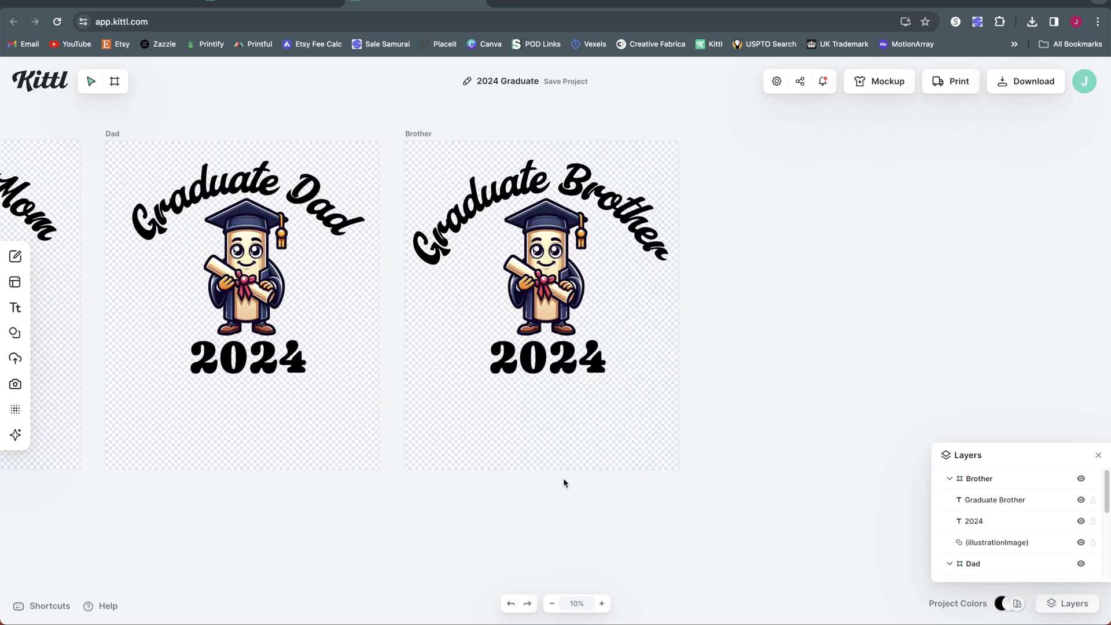
pyautogui.scroll(-3, 741, 271)
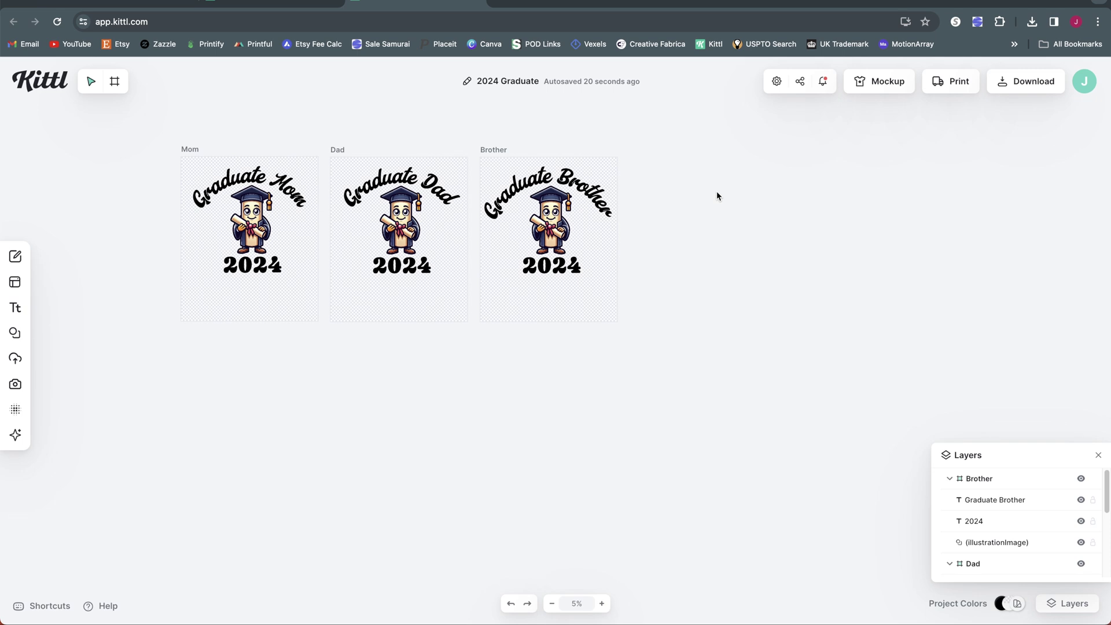
pyautogui.click(253, 265)
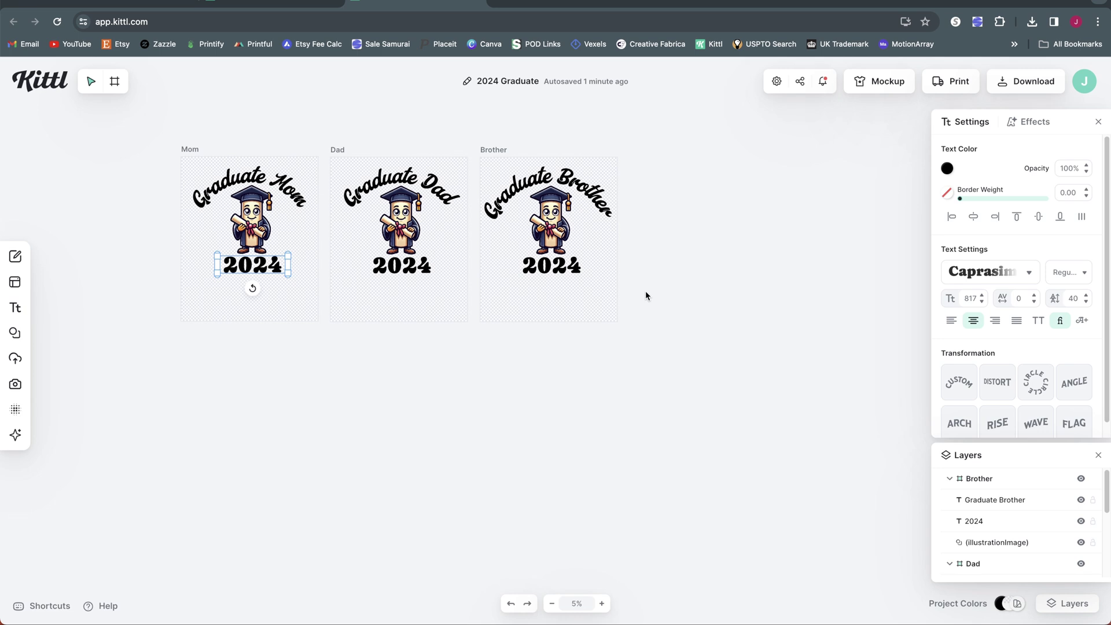
pyautogui.click(563, 441)
pyautogui.scroll(1, 563, 441)
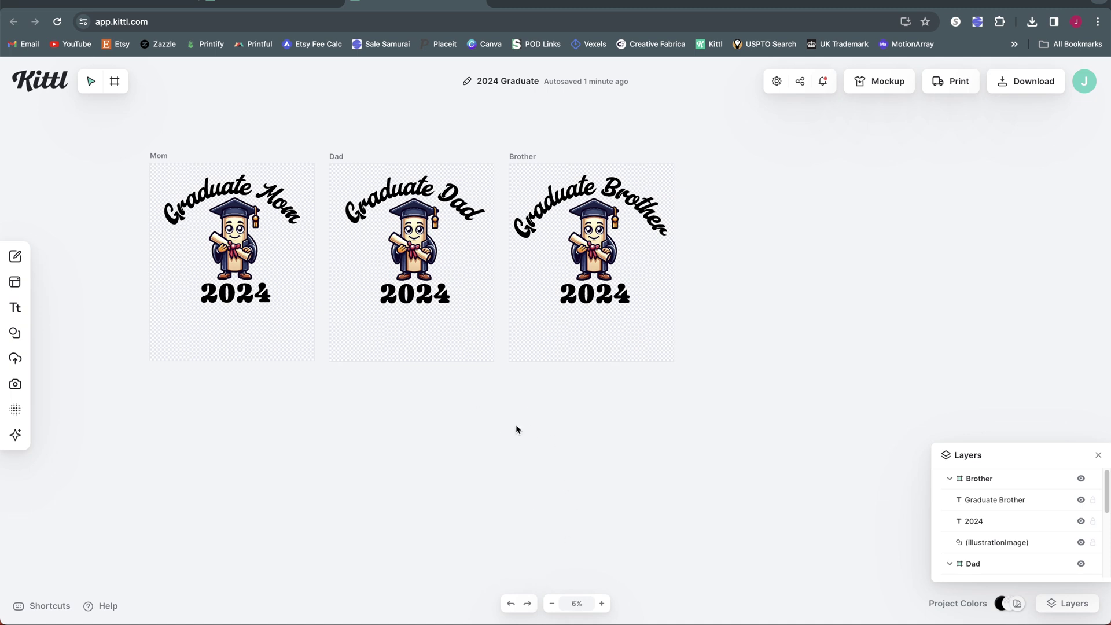
pyautogui.scroll(5, 515, 425)
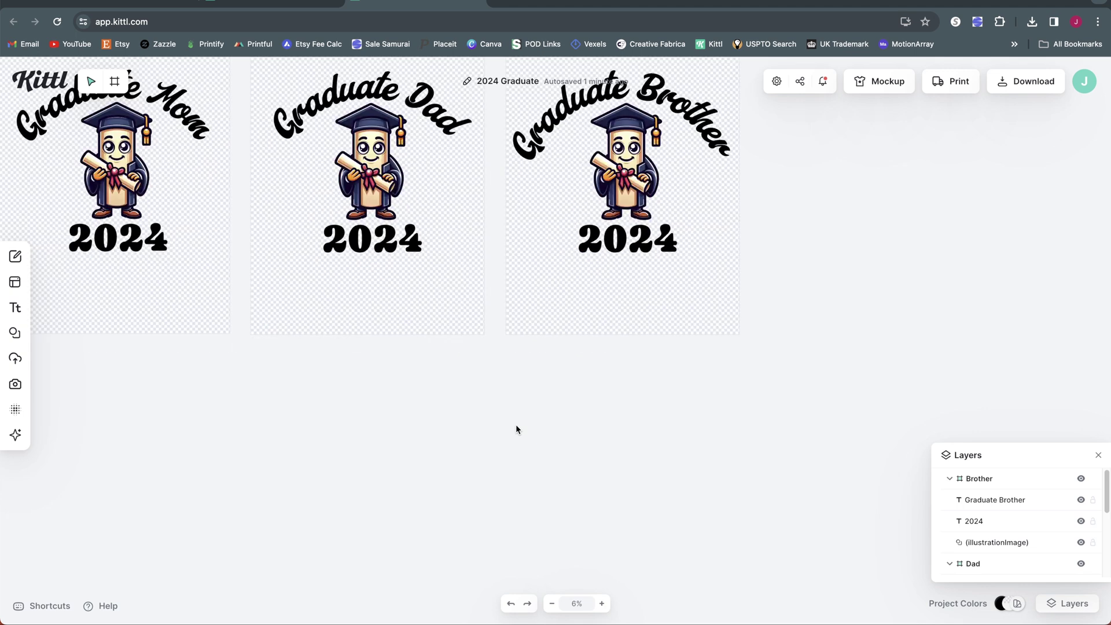
pyautogui.scroll(-2, 515, 429)
pyautogui.scroll(2, 516, 429)
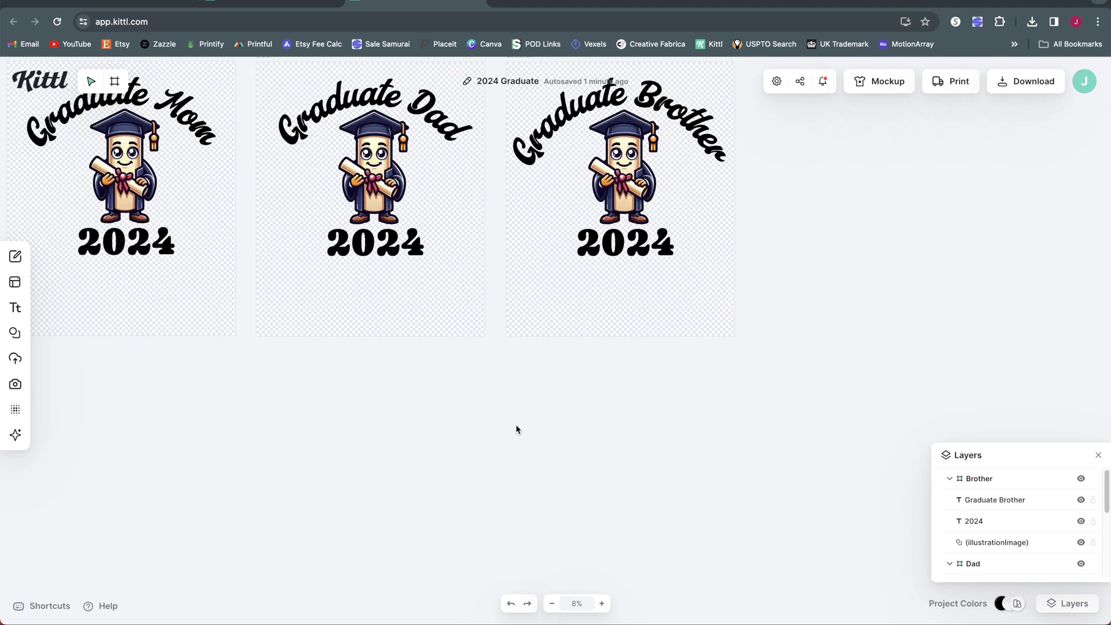
pyautogui.scroll(-4, 516, 429)
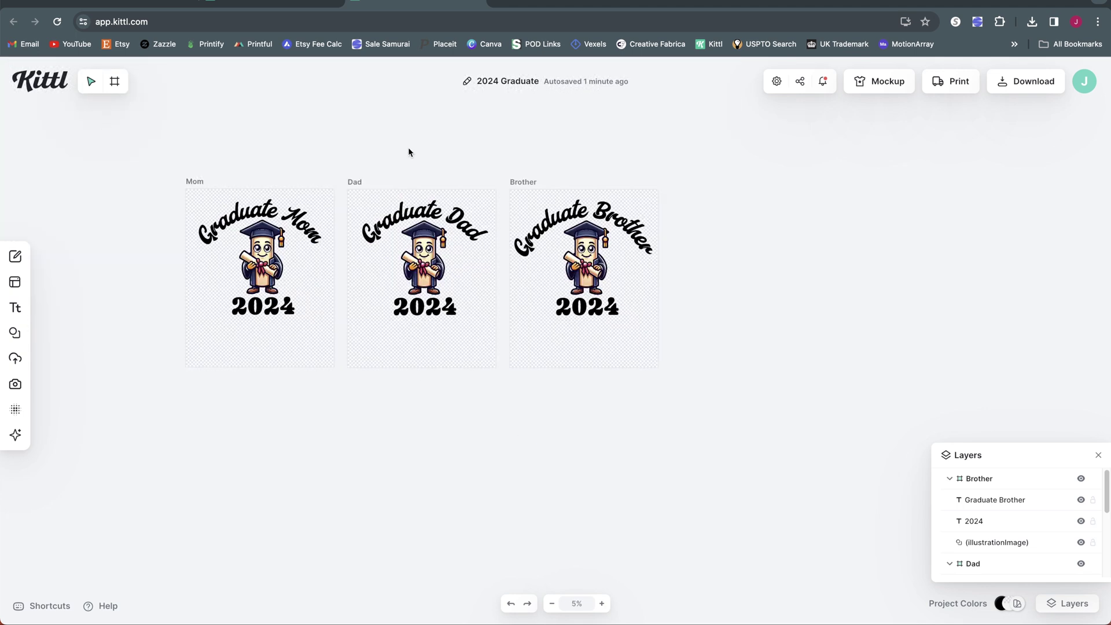
pyautogui.scroll(3, 412, 150)
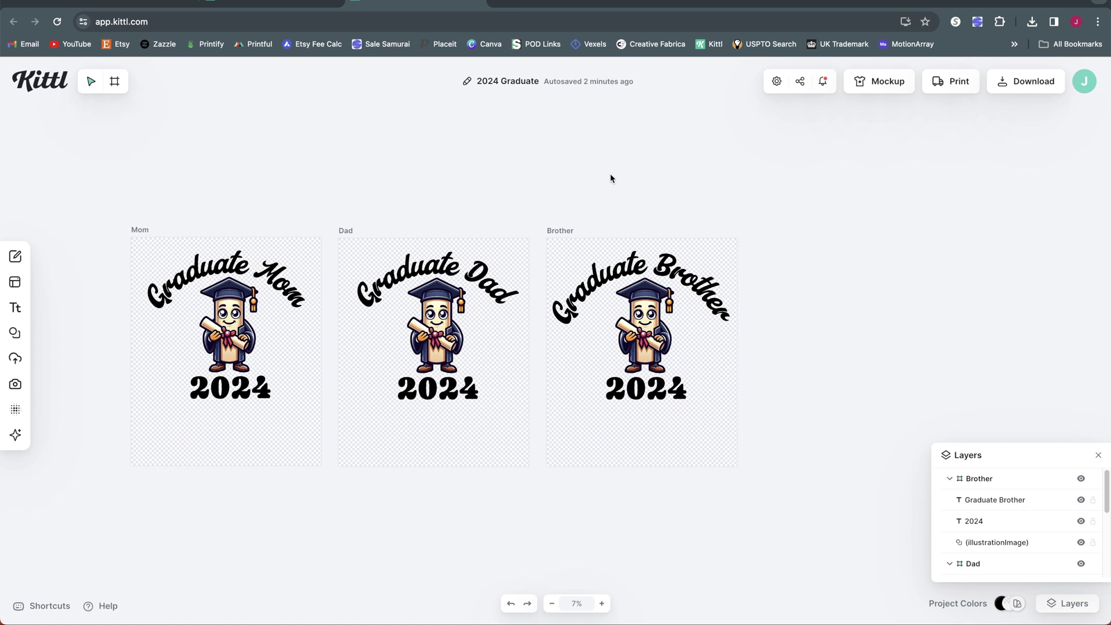
pyautogui.scroll(-1, 397, 227)
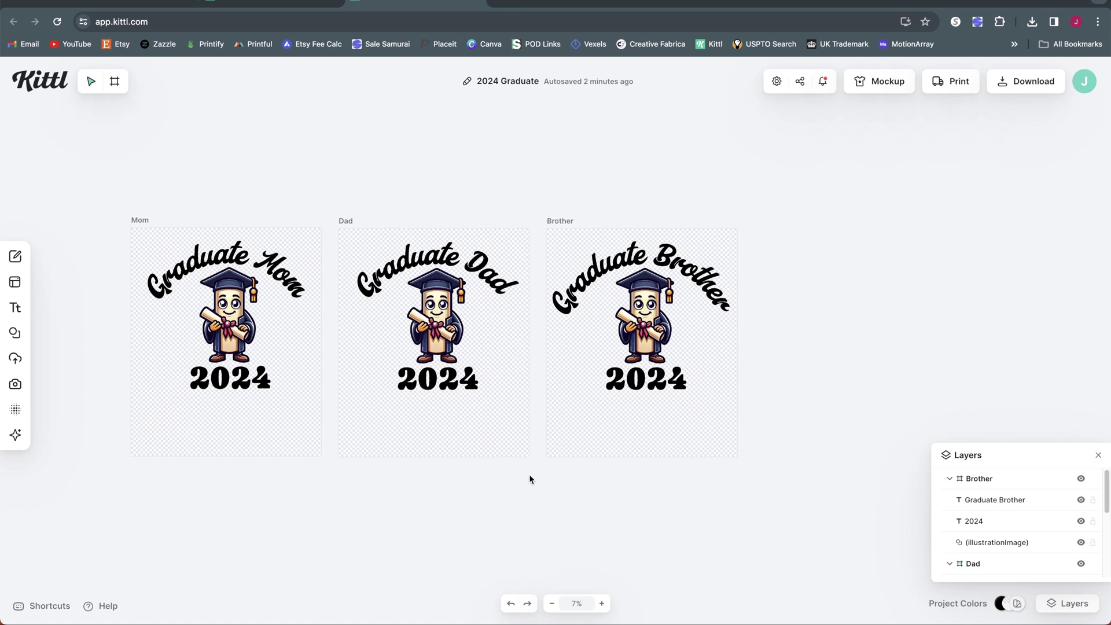
pyautogui.scroll(3, 496, 489)
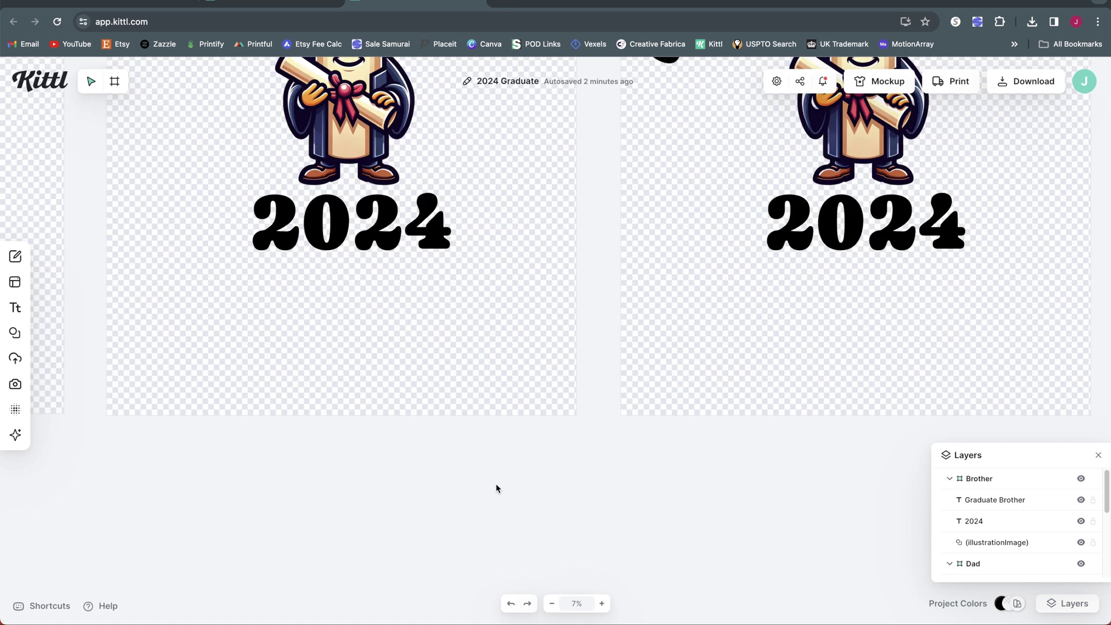
pyautogui.scroll(-2, 496, 489)
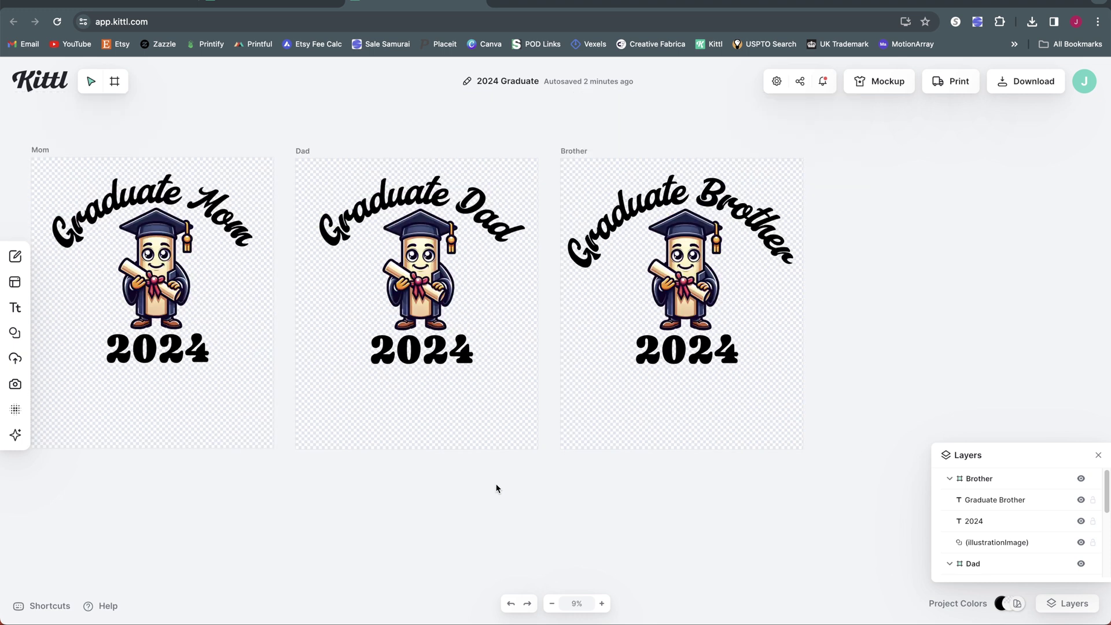
pyautogui.scroll(-1, 496, 489)
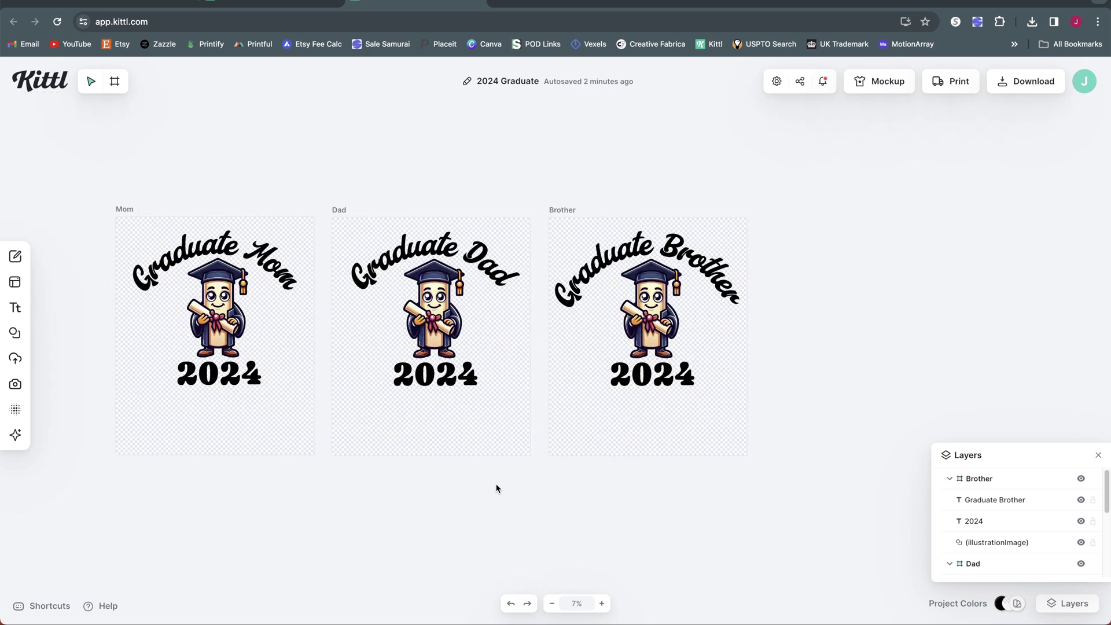